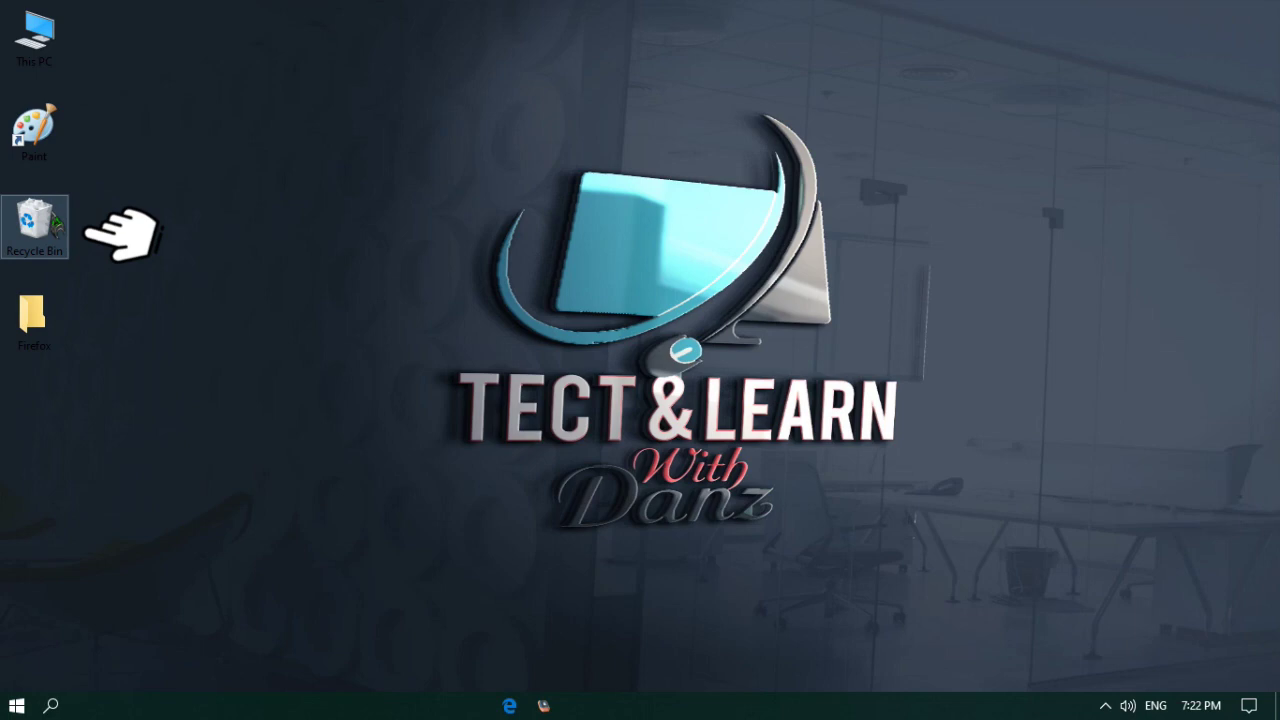
Step: Open the desktop icon settings from the Themes page of the desktop's personalization settings
right_click(446, 236)
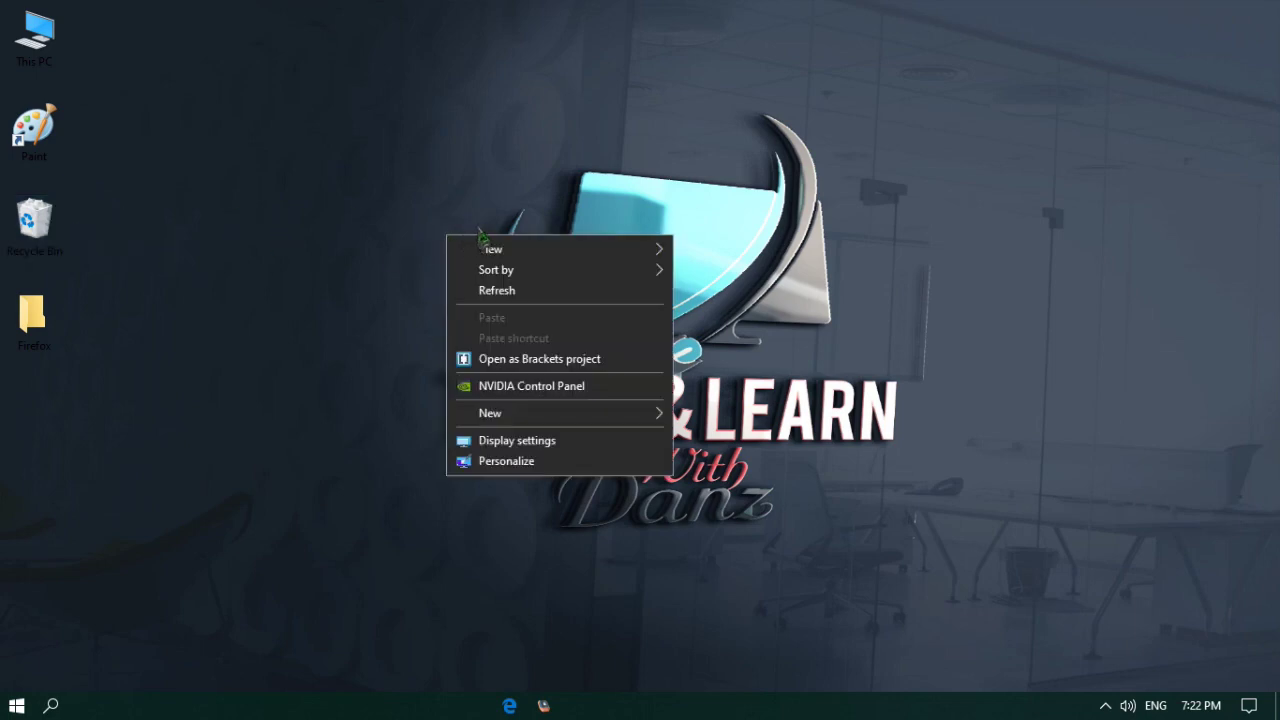
left_click(506, 462)
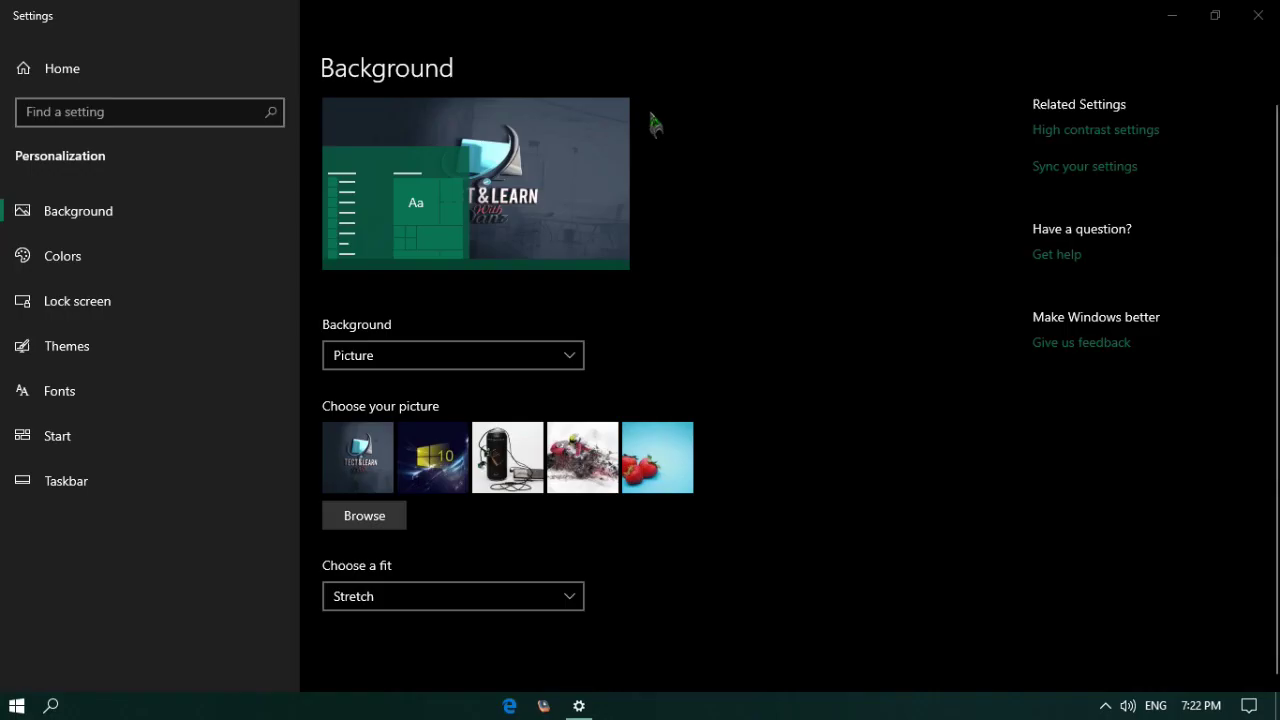
mouse_move(321, 34)
left_mouse_down()
mouse_move(305, 76)
mouse_move(400, 88)
left_mouse_up()
mouse_move(128, 202)
left_mouse_down()
mouse_move(160, 218)
mouse_move(190, 366)
left_mouse_up()
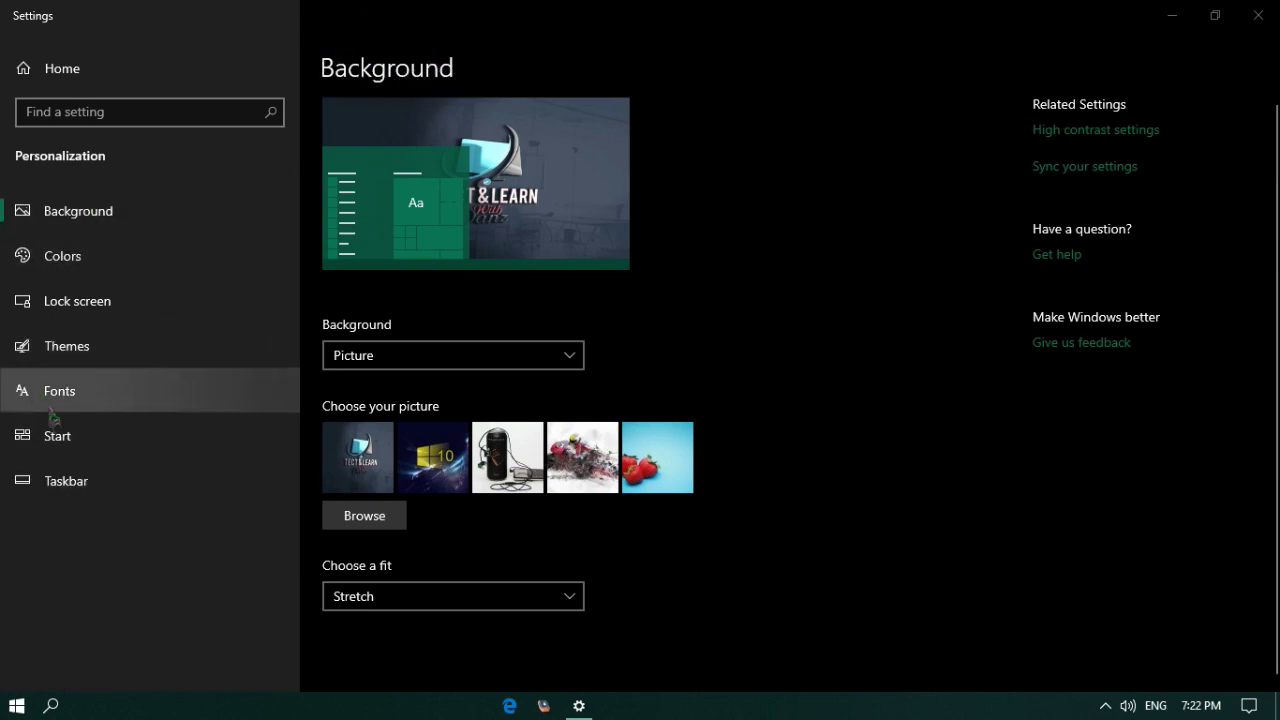
left_click(66, 350)
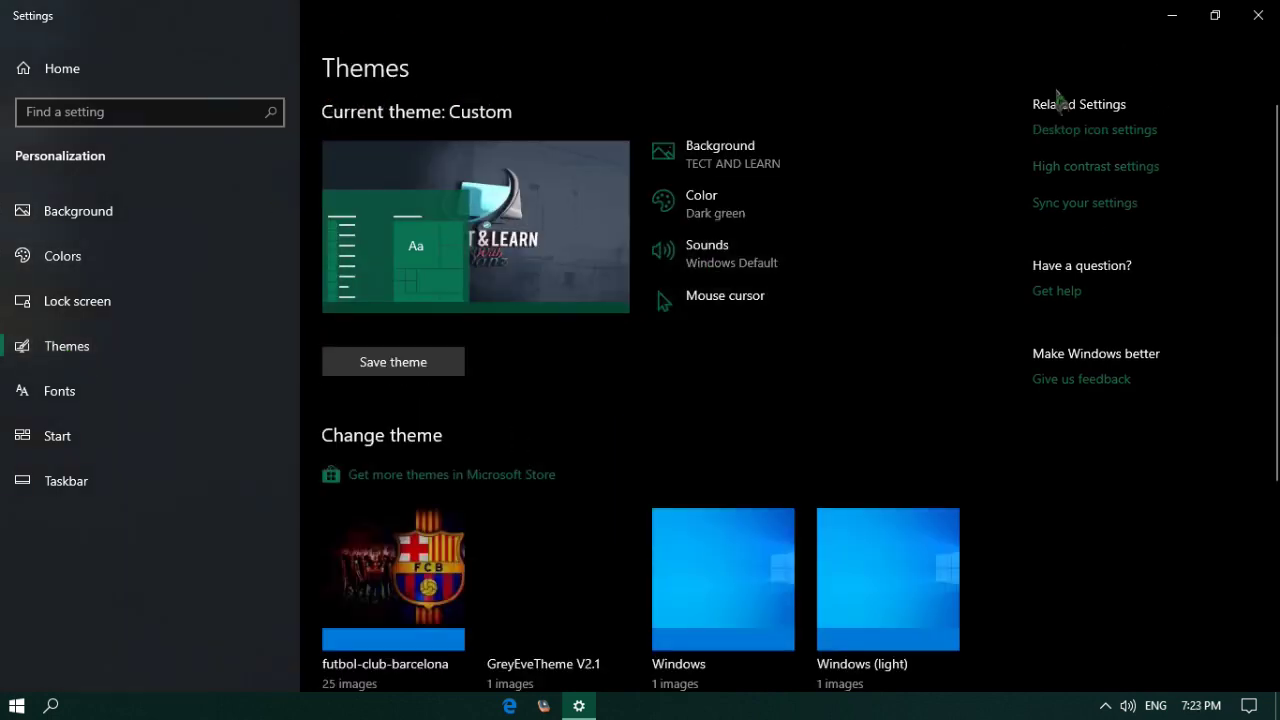
left_click(1087, 133)
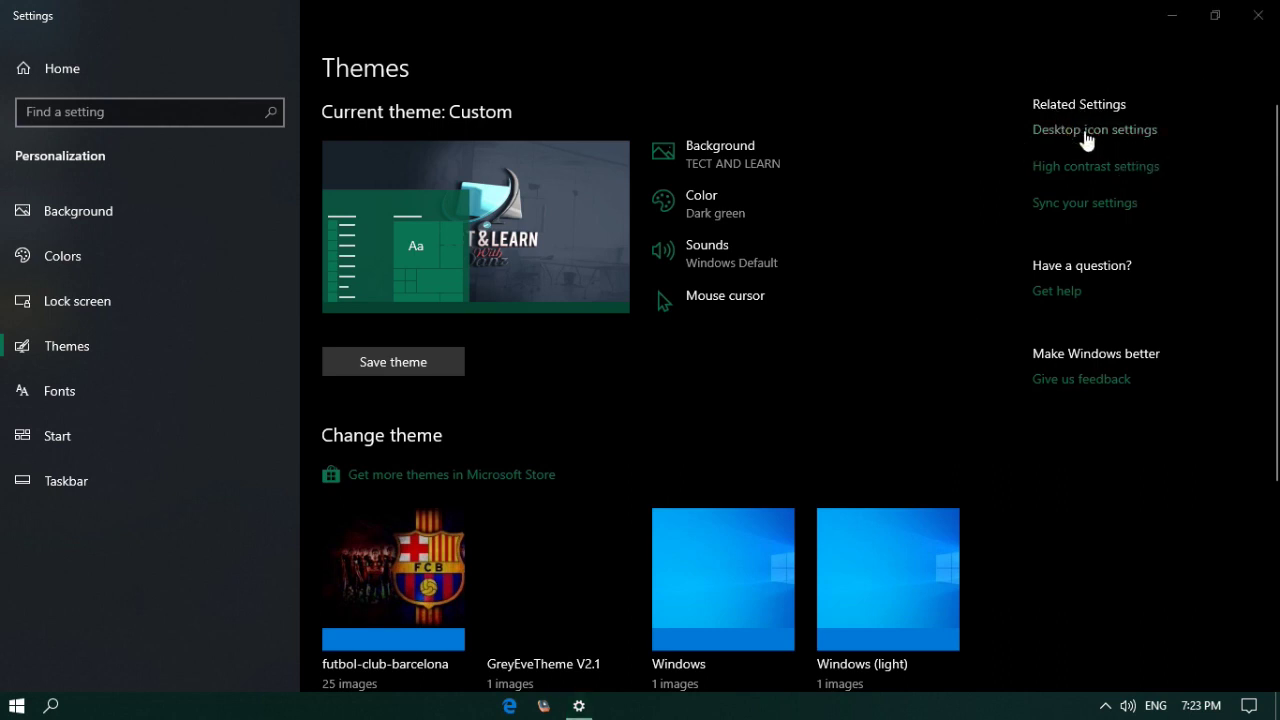
left_click_drag(340, 113, 471, 123)
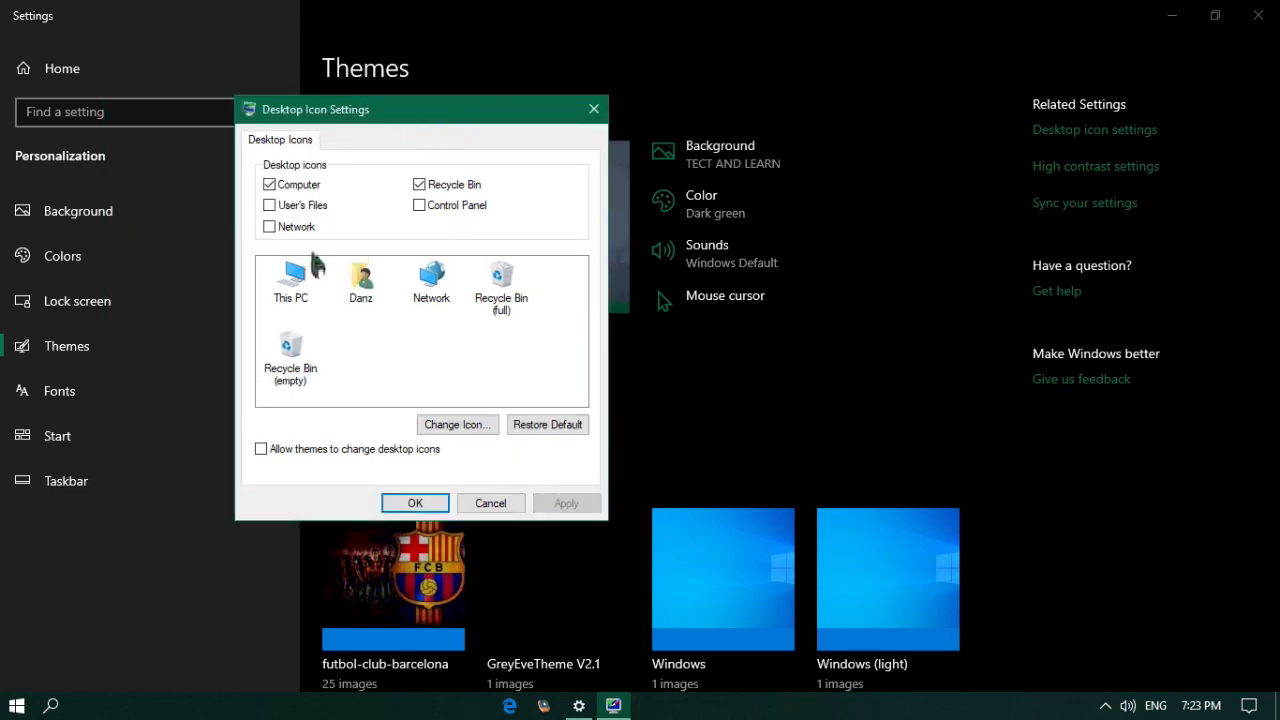
left_click(293, 283)
left_click(358, 285)
left_click(428, 290)
left_click(503, 292)
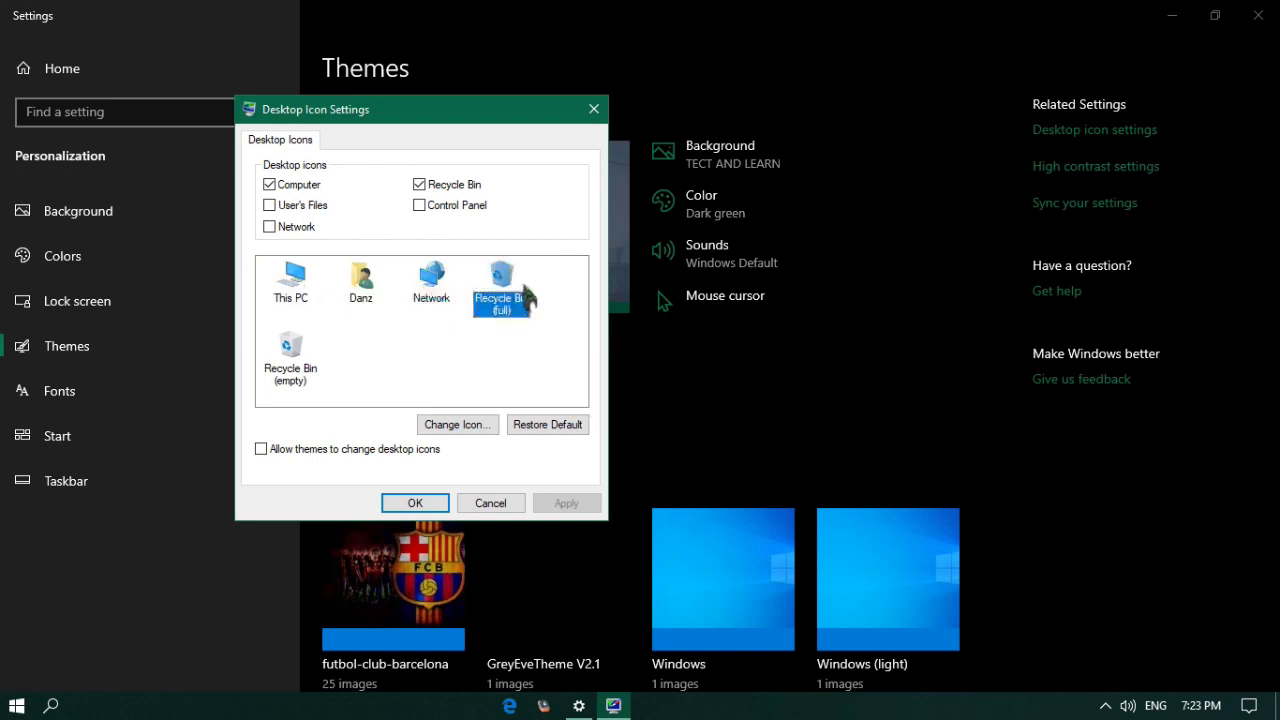
left_click(298, 372)
left_click(372, 368)
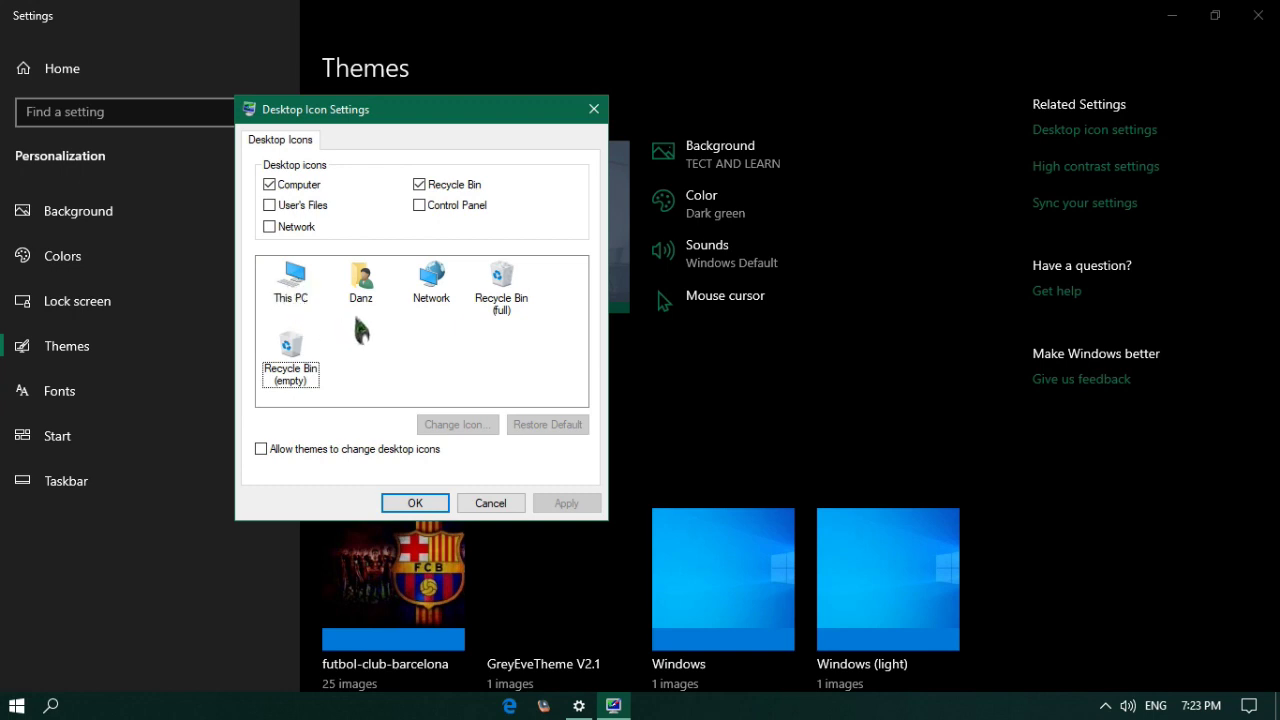
Step: Open the icon choices for This PC and try out several built-in icons from imageres.dll
left_click(295, 300)
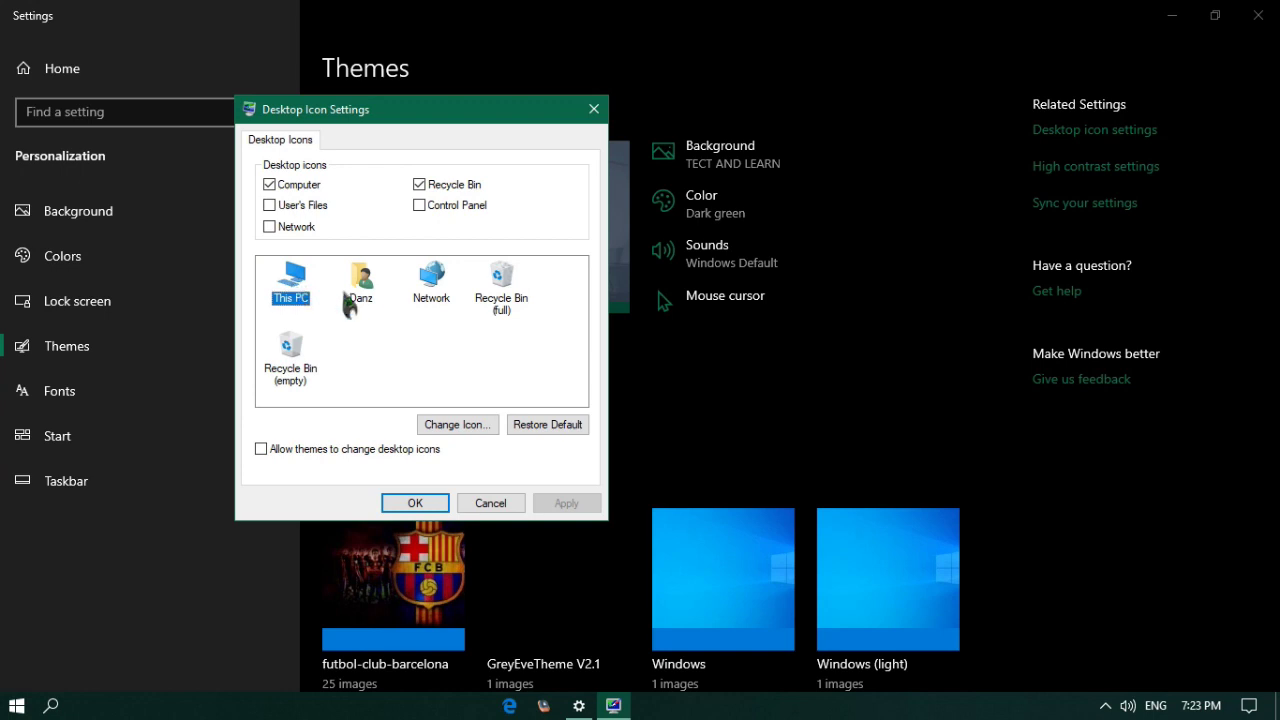
left_click(458, 425)
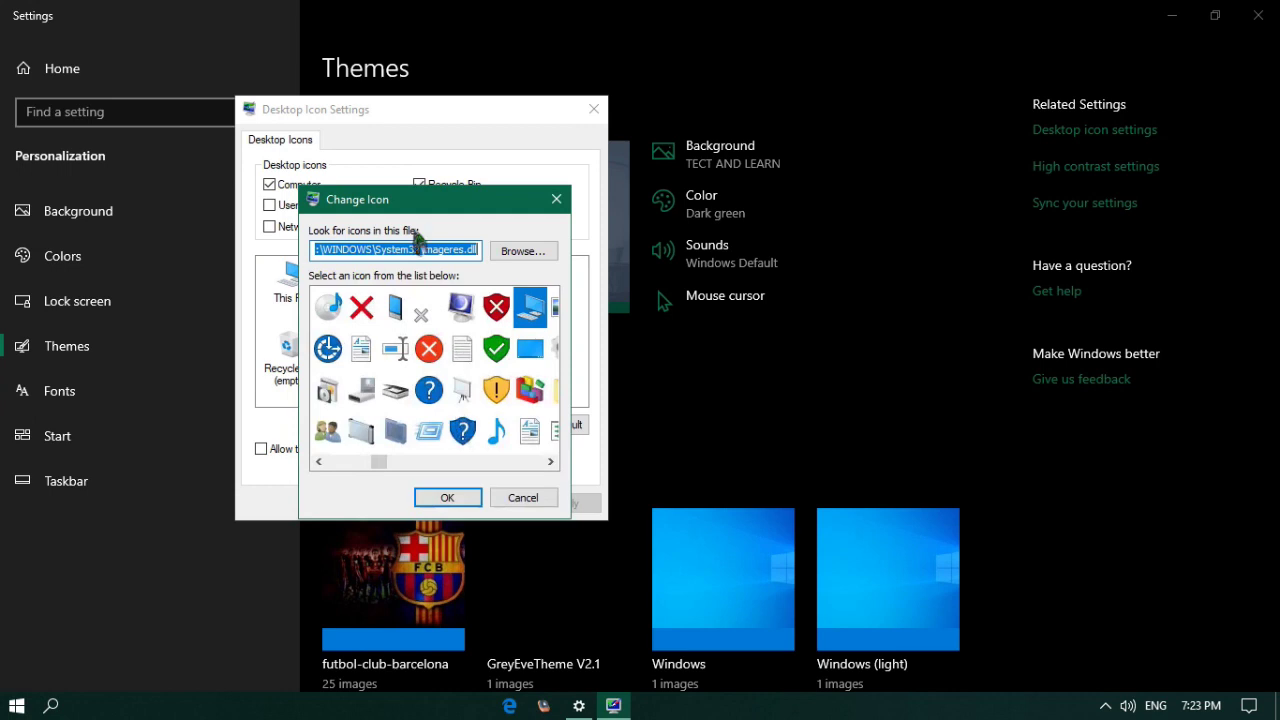
left_click_drag(417, 208, 425, 180)
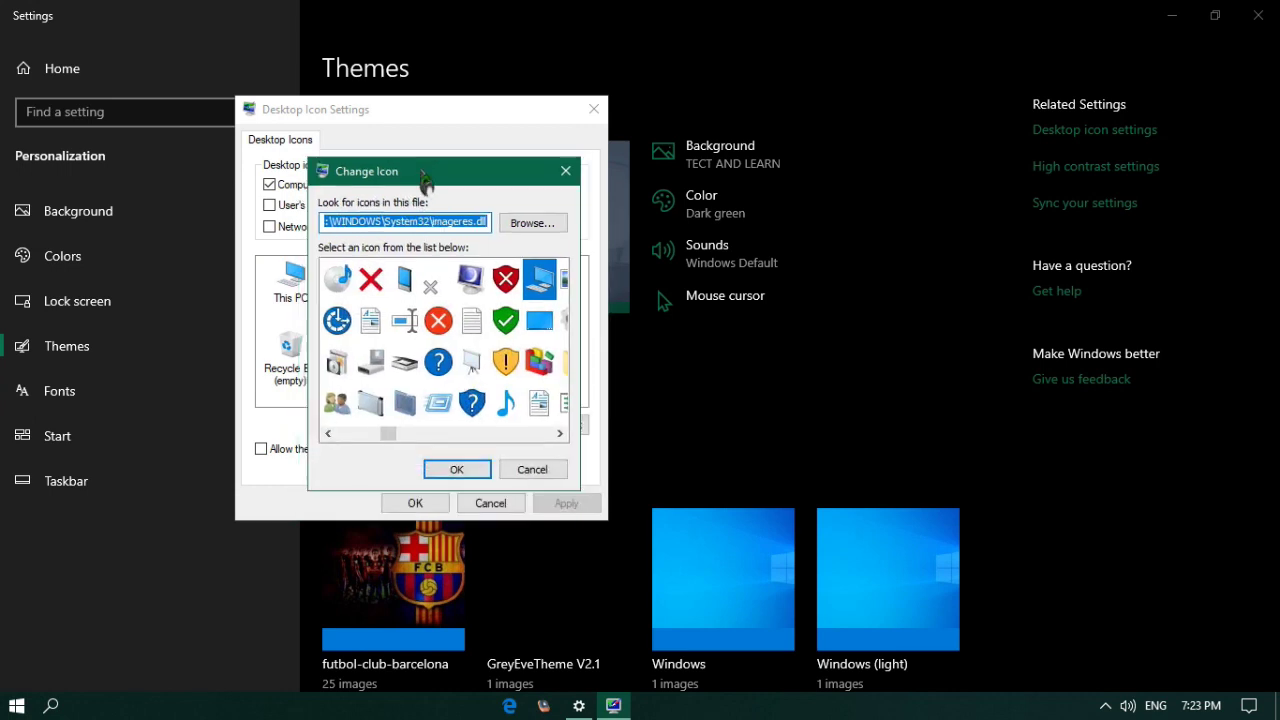
left_click(403, 322)
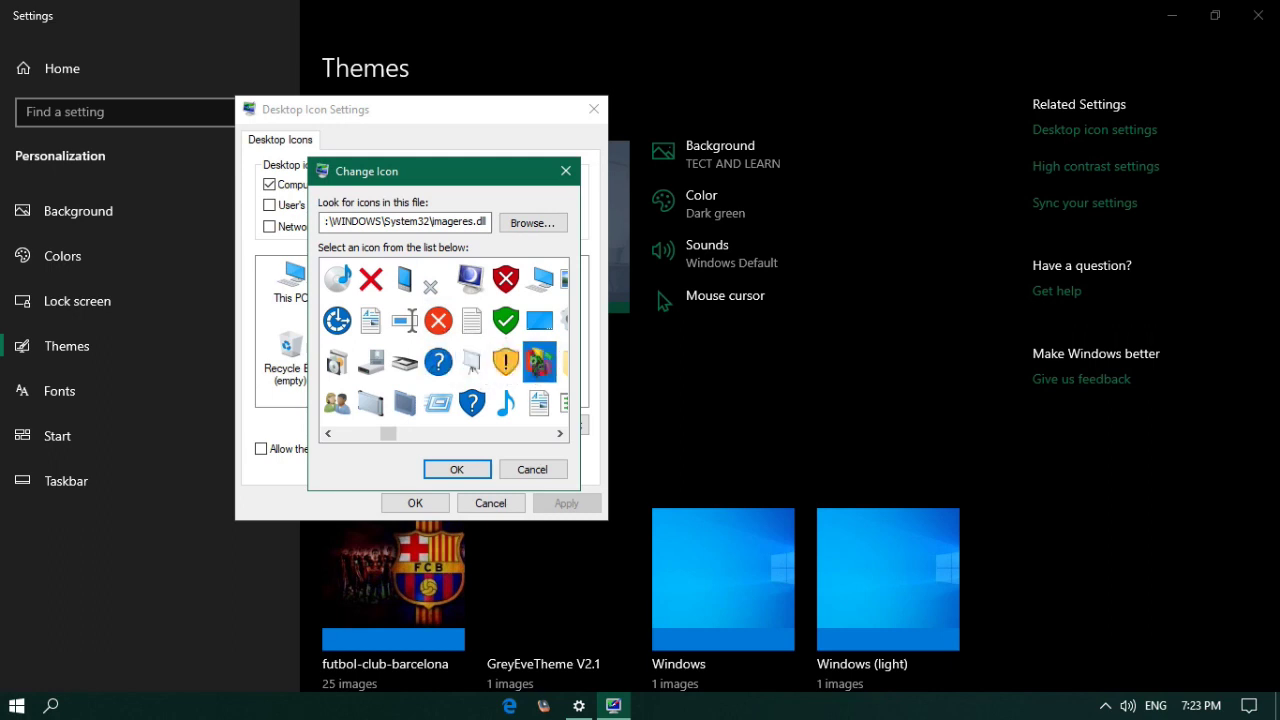
left_click(537, 328)
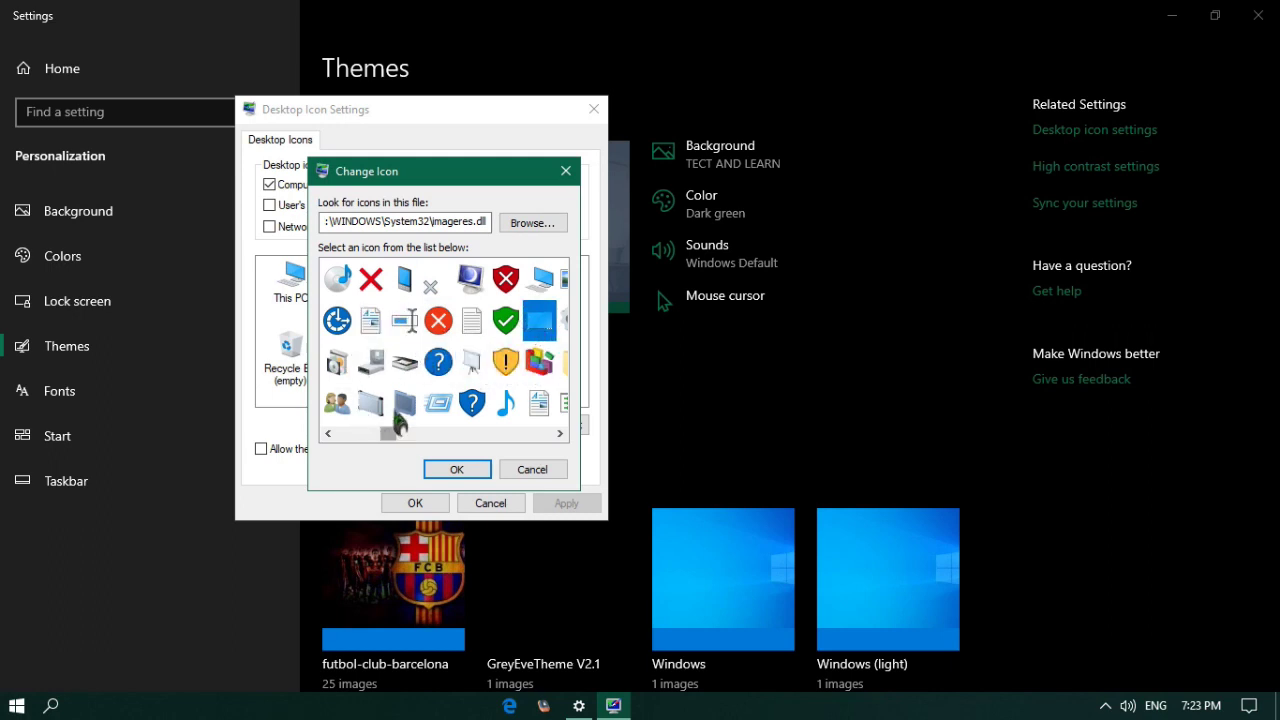
mouse_move(388, 440)
left_mouse_down()
mouse_move(428, 438)
mouse_move(410, 440)
left_mouse_up()
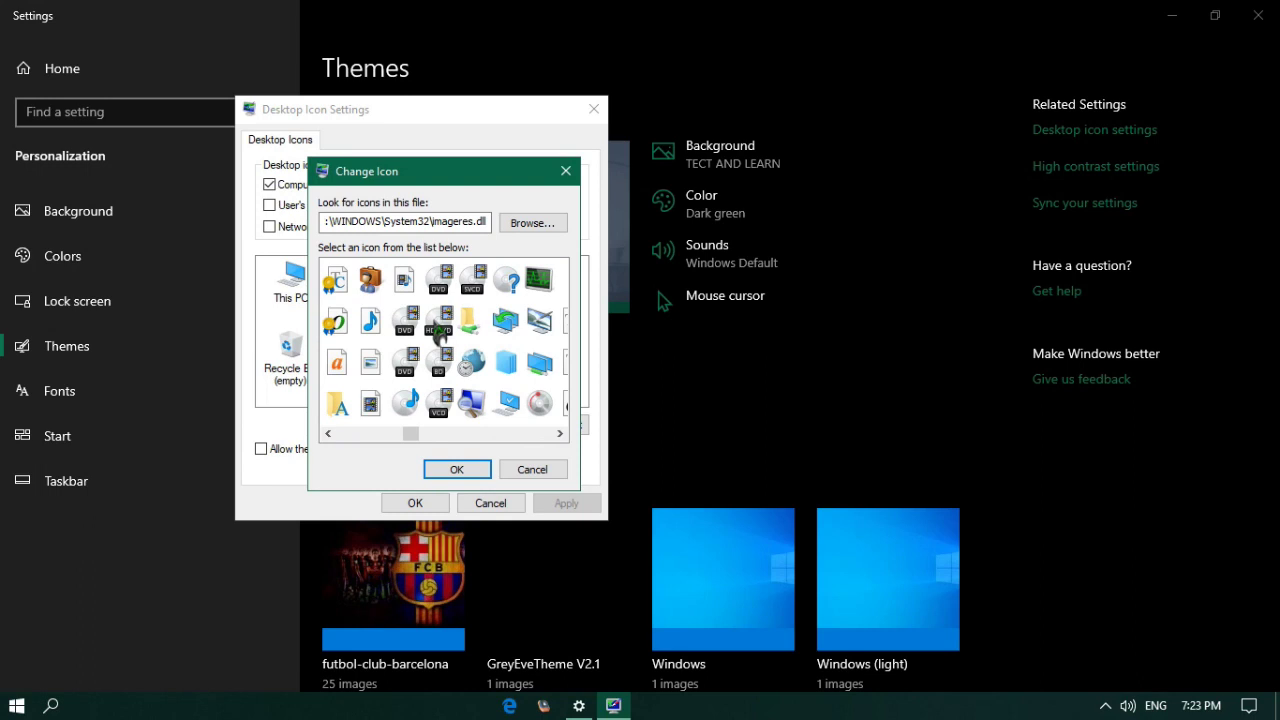
left_click(508, 364)
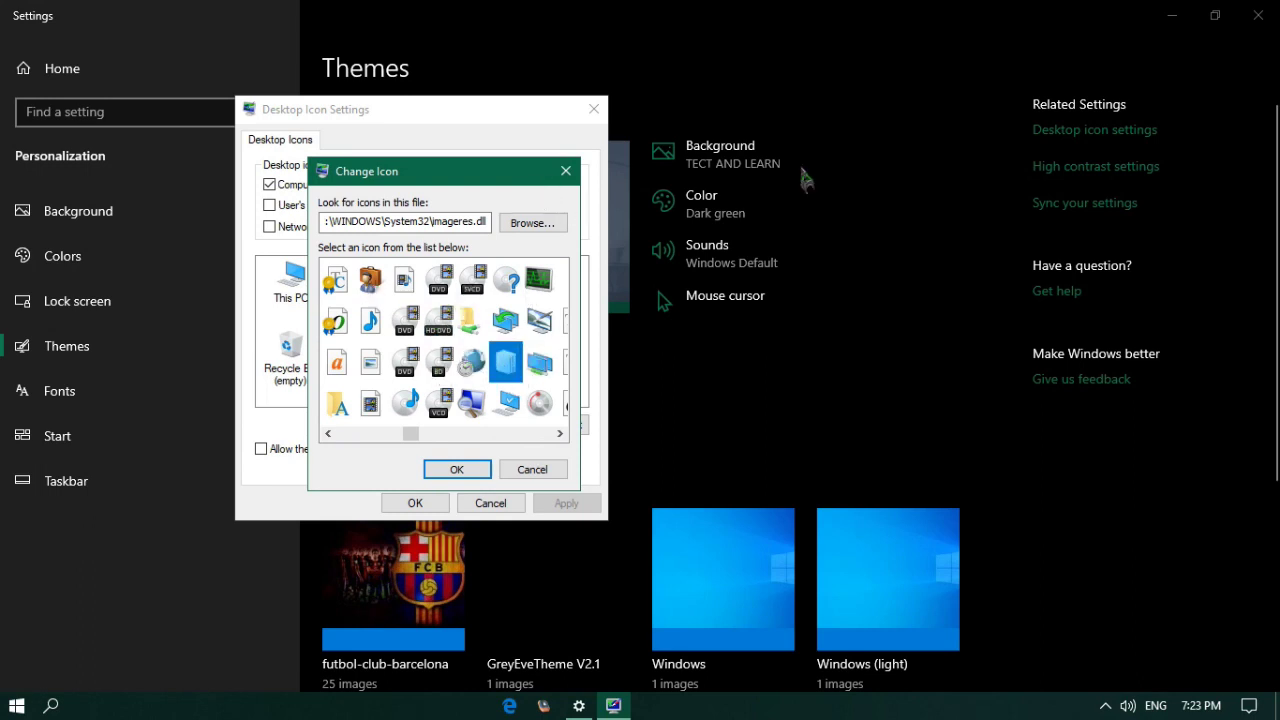
Step: Close the Settings window and apply the built-in monitor icon with the green arrow to This PC
left_click(1260, 24)
left_click(1259, 20)
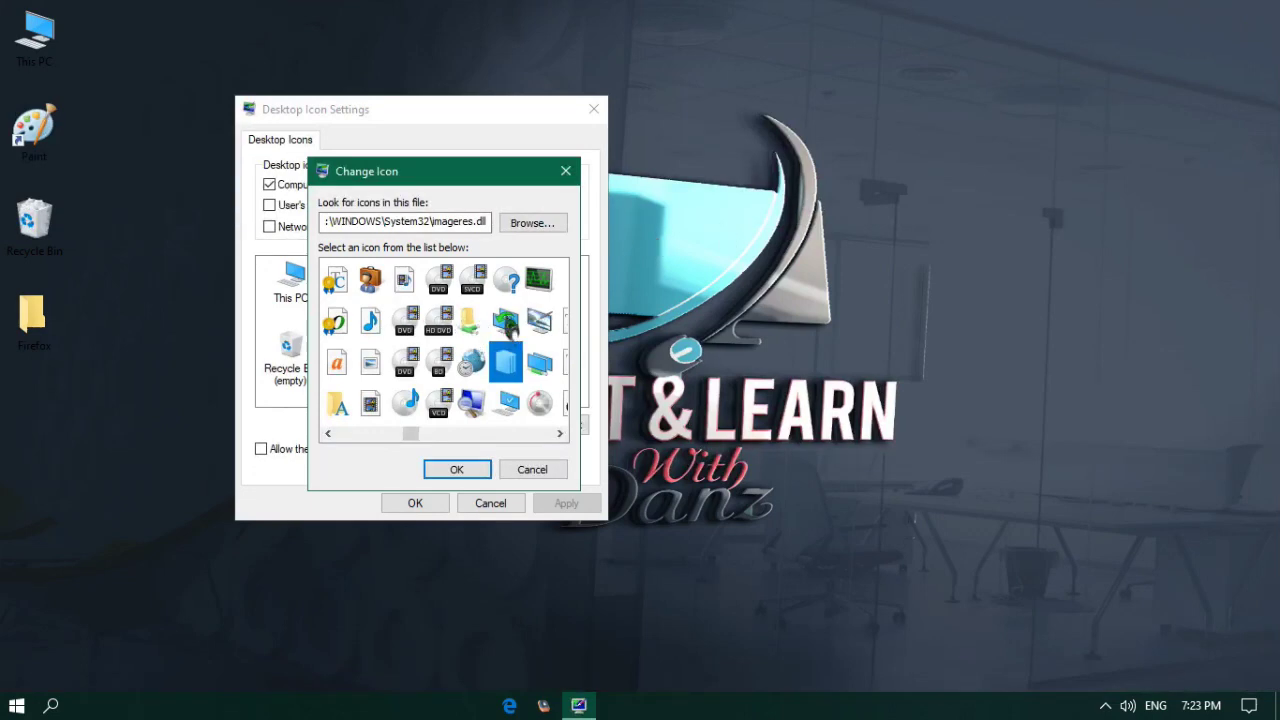
left_click(507, 322)
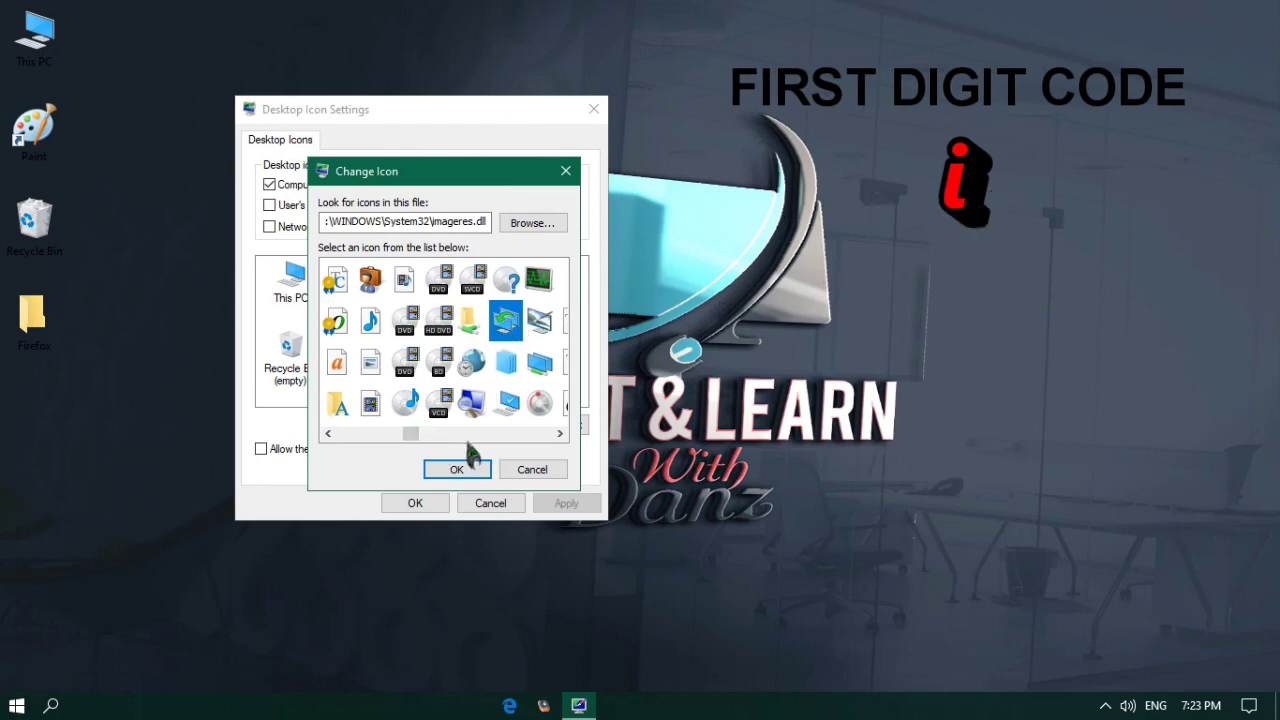
left_click(455, 470)
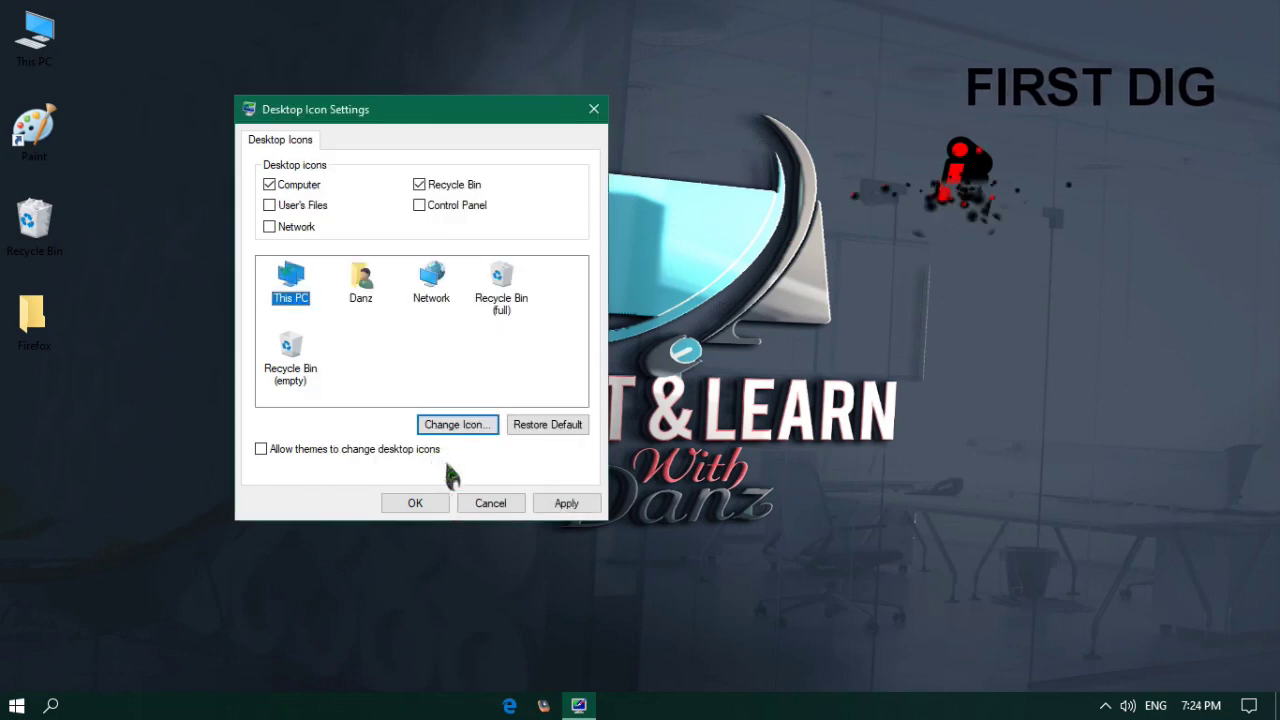
left_click(566, 503)
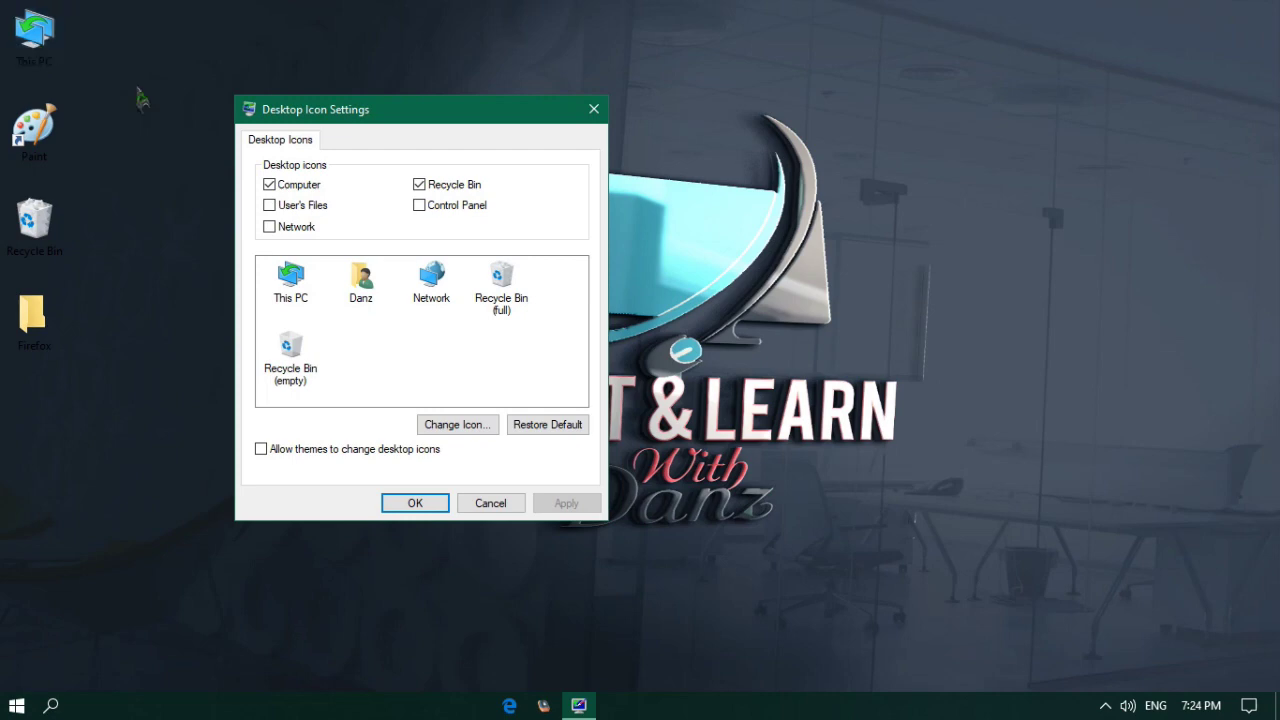
left_click_drag(343, 114, 415, 118)
left_click(529, 428)
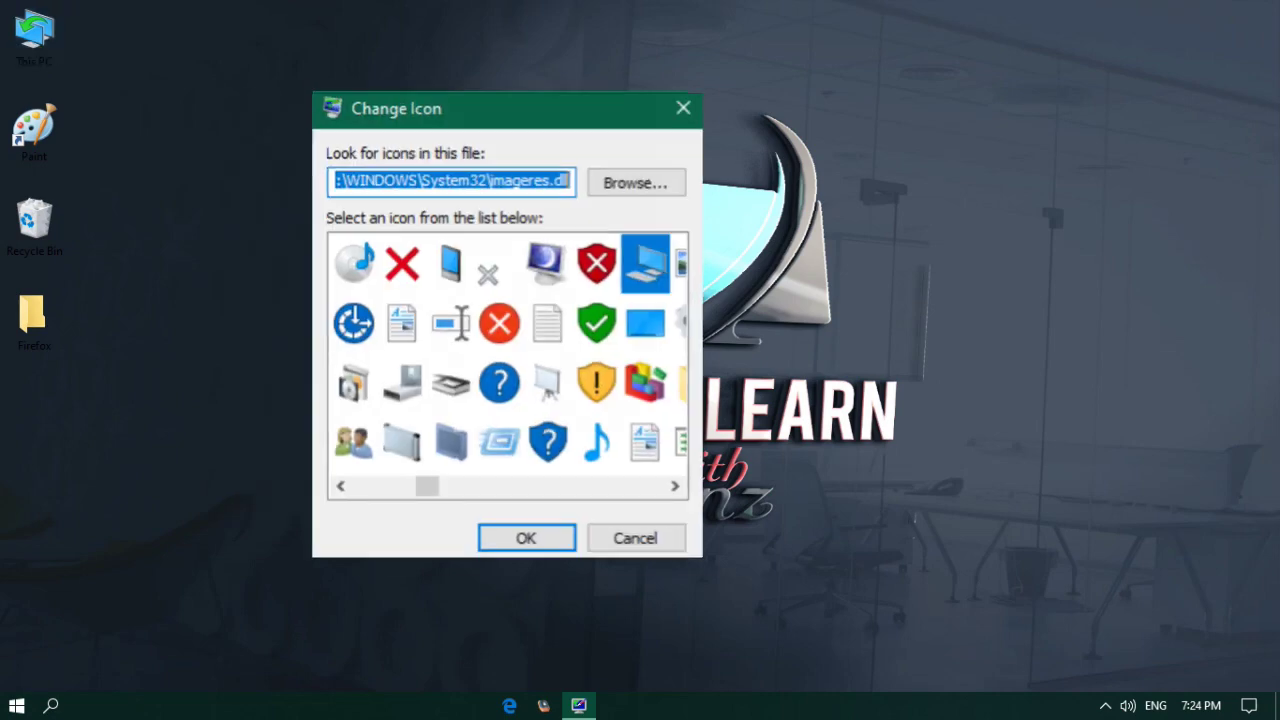
key("Escape")
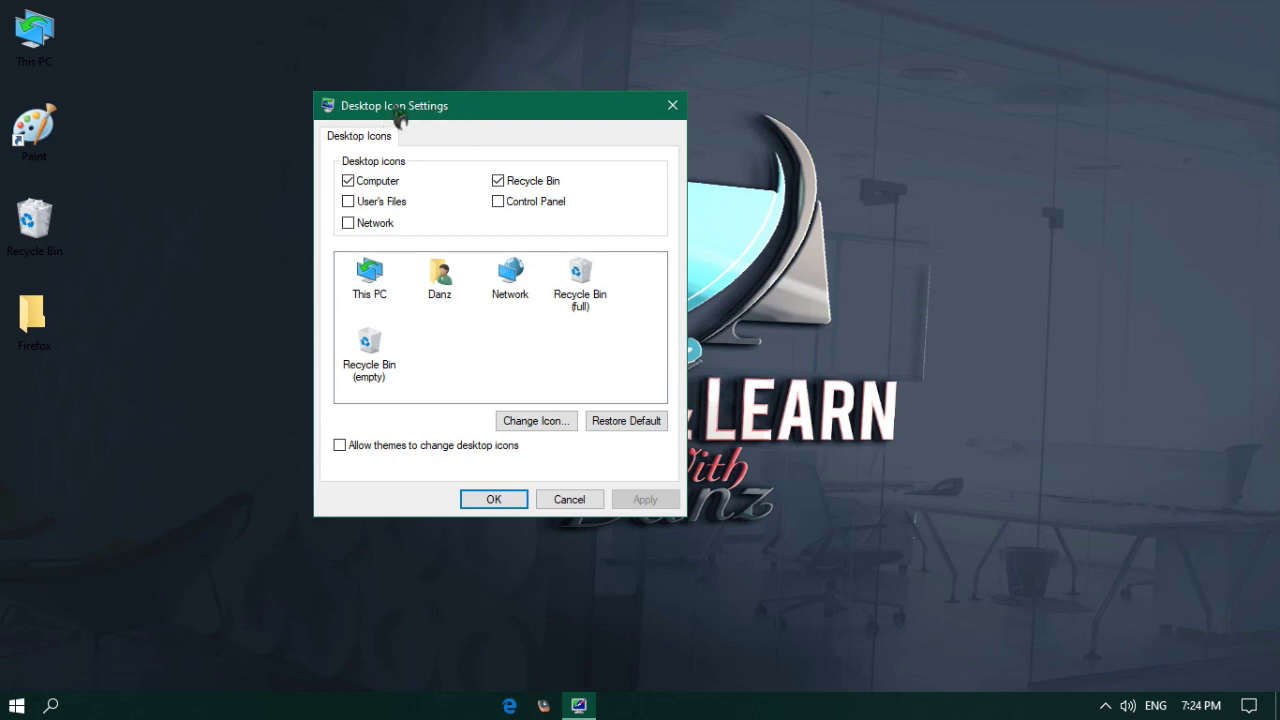
left_click_drag(468, 108, 459, 107)
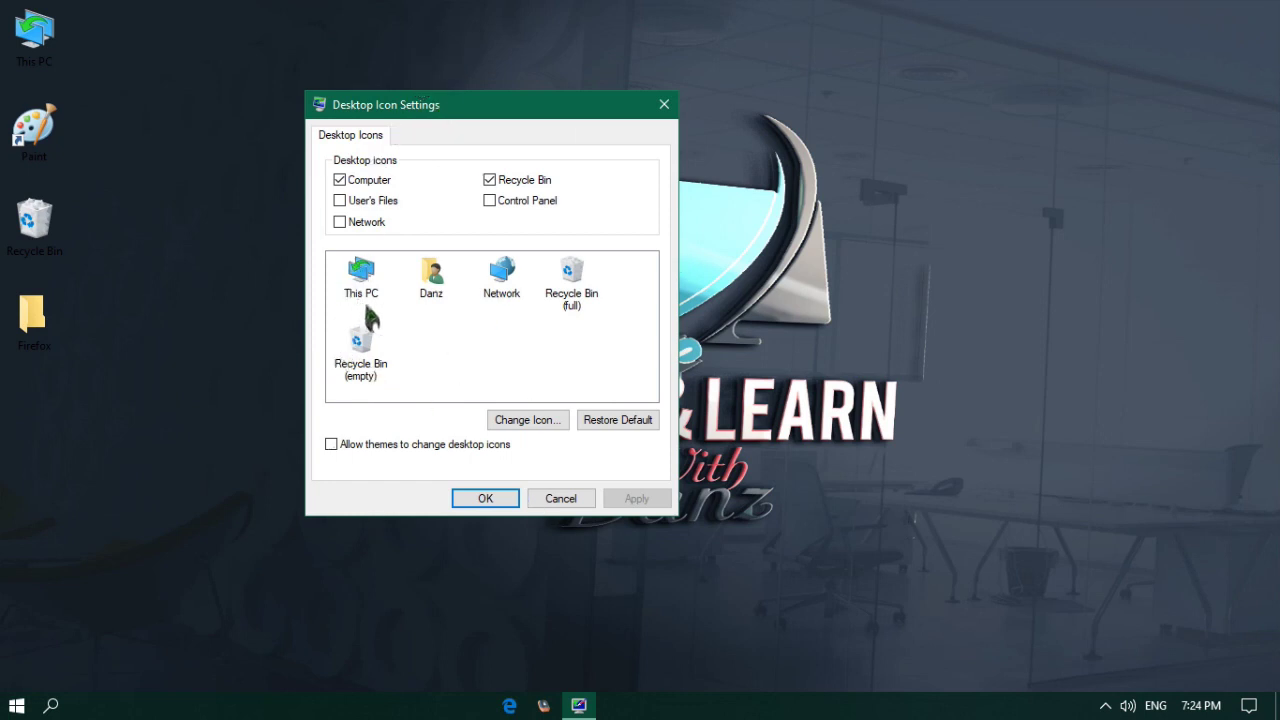
Step: Reopen the icon choices for This PC and start browsing for a custom icon file
left_click(368, 290)
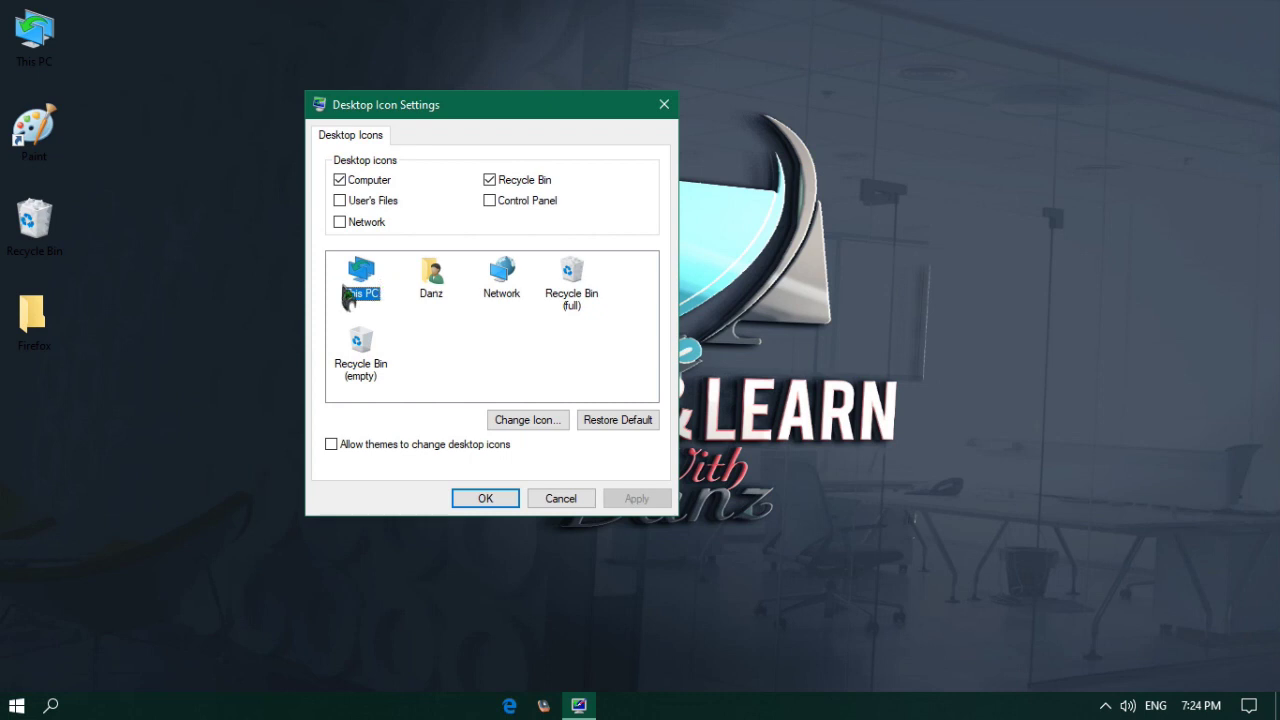
left_click(527, 421)
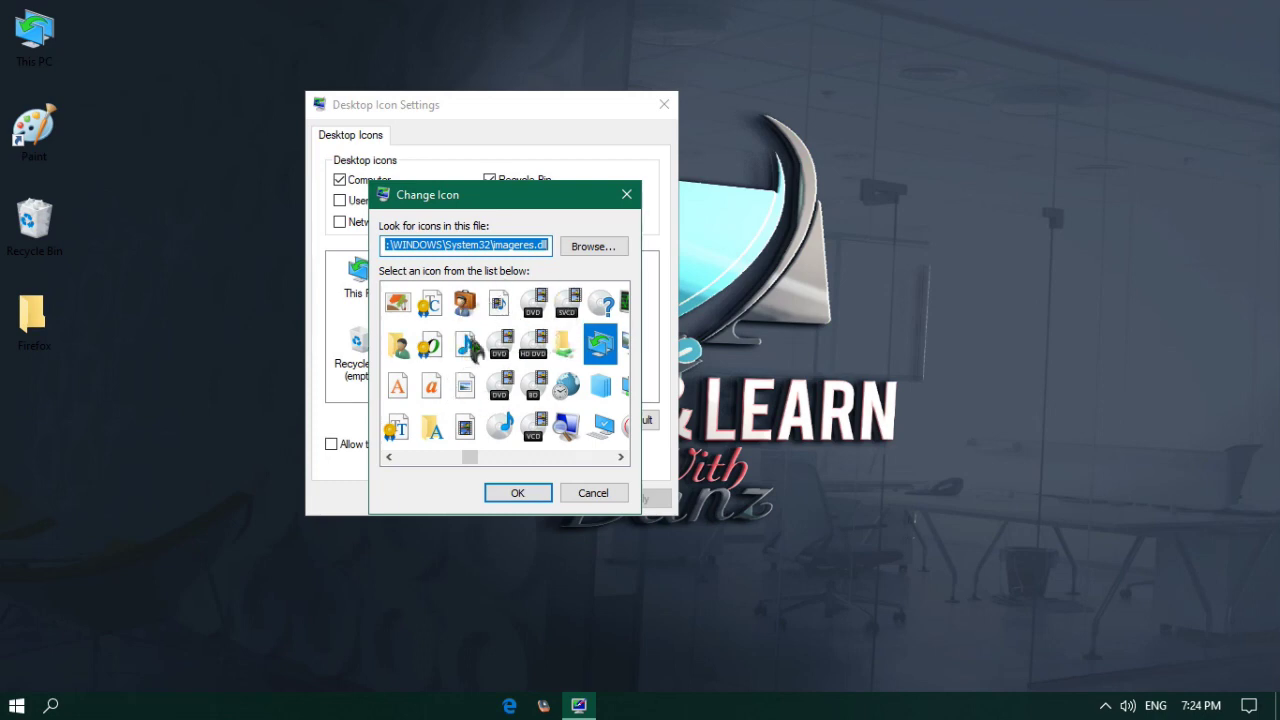
left_click(566, 385)
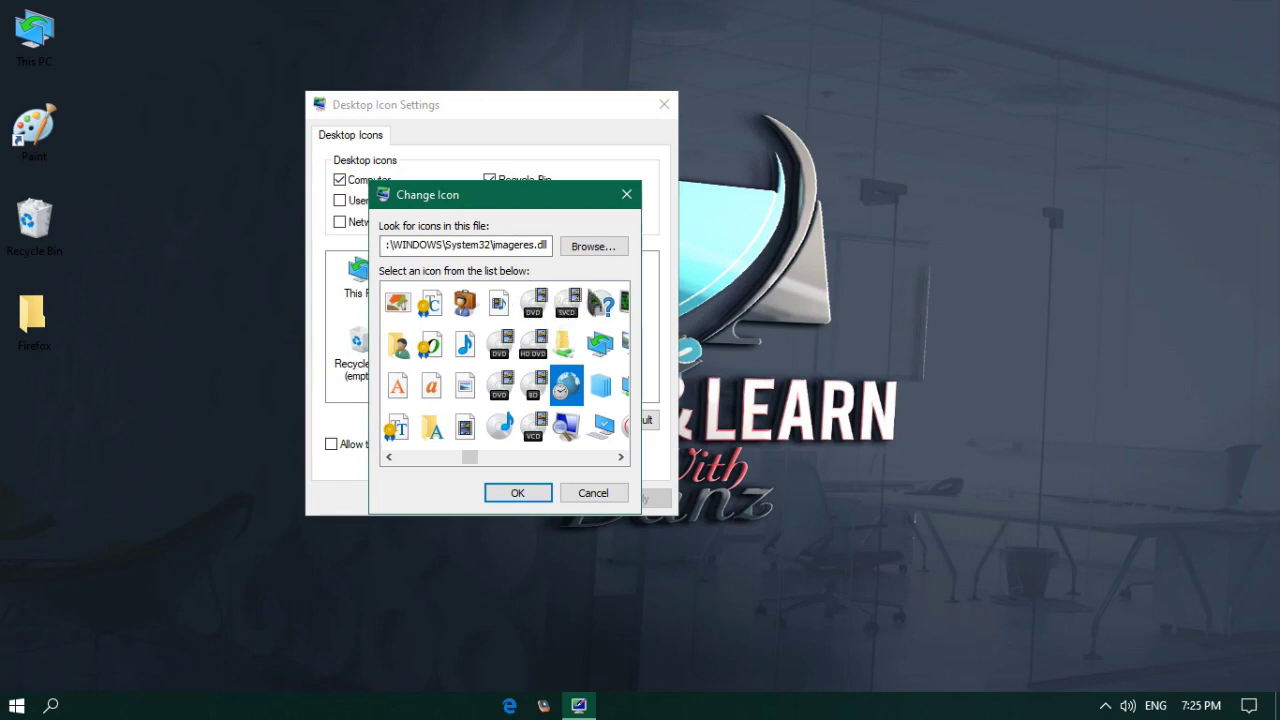
left_click(590, 250)
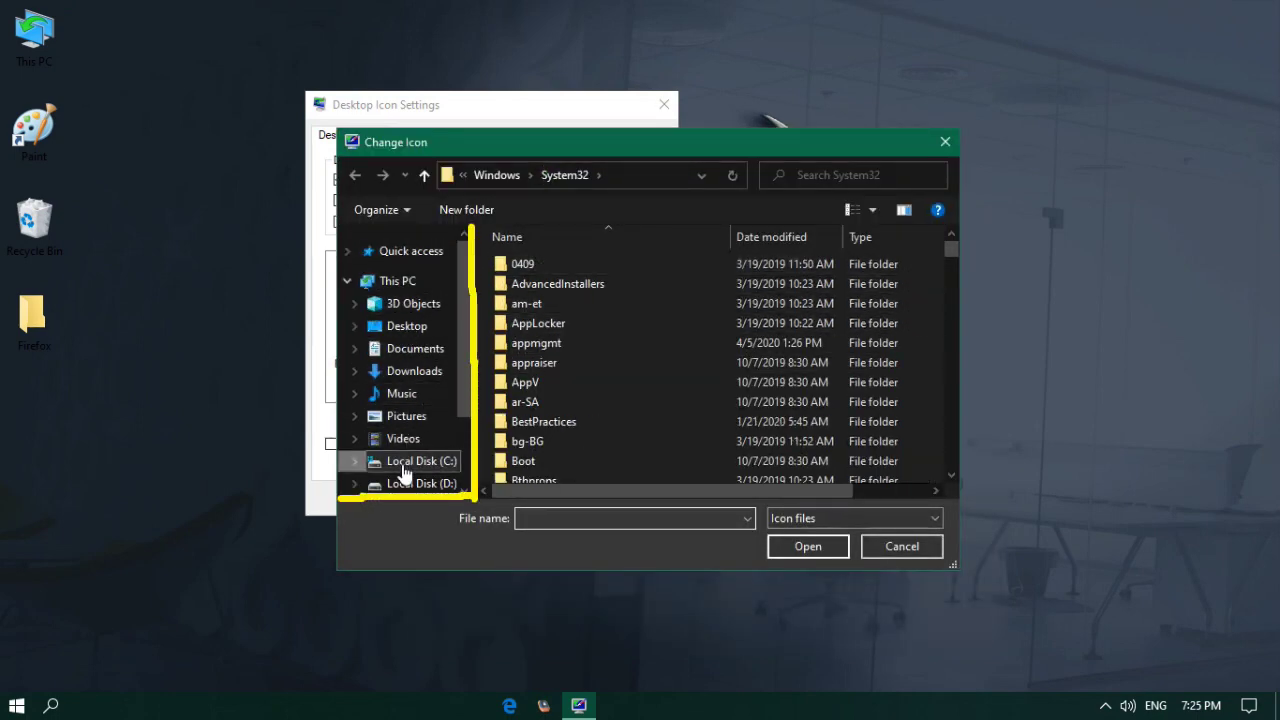
Step: Go to the SYSTEM ICON folder inside Pictures
left_click(401, 461)
left_click(406, 415)
scroll(420, 380, "down", 2)
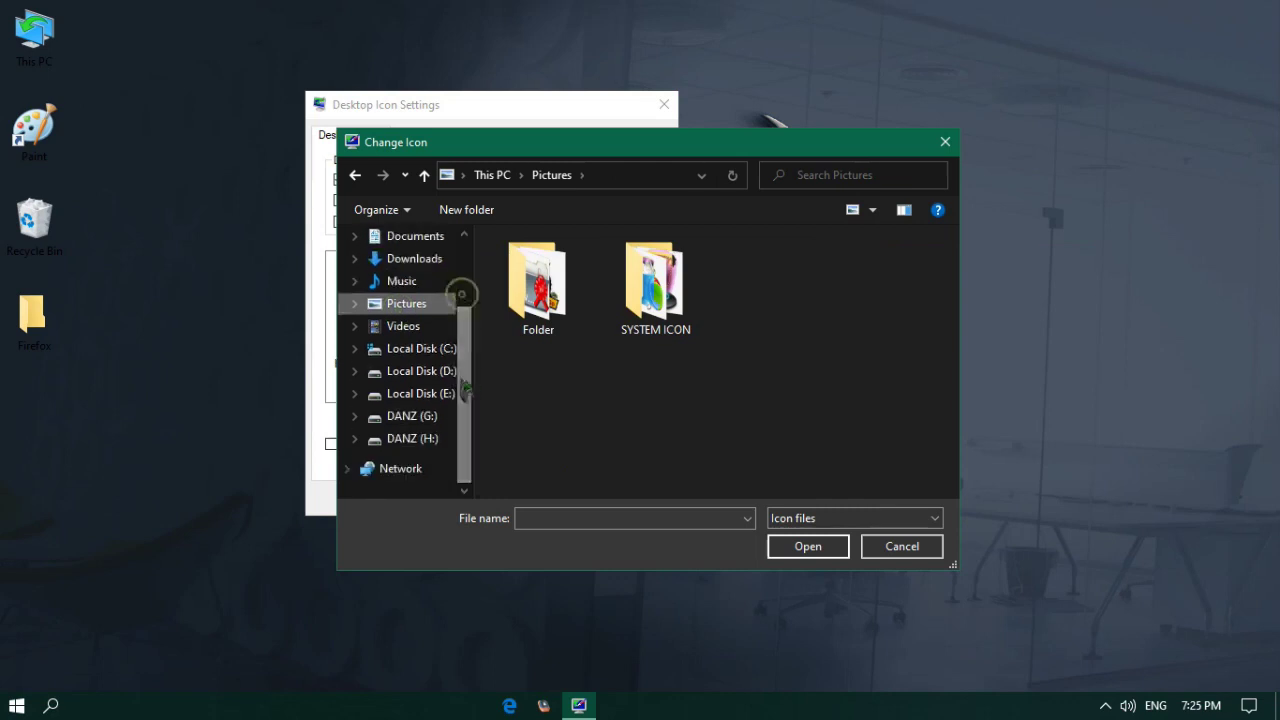
left_click(421, 371)
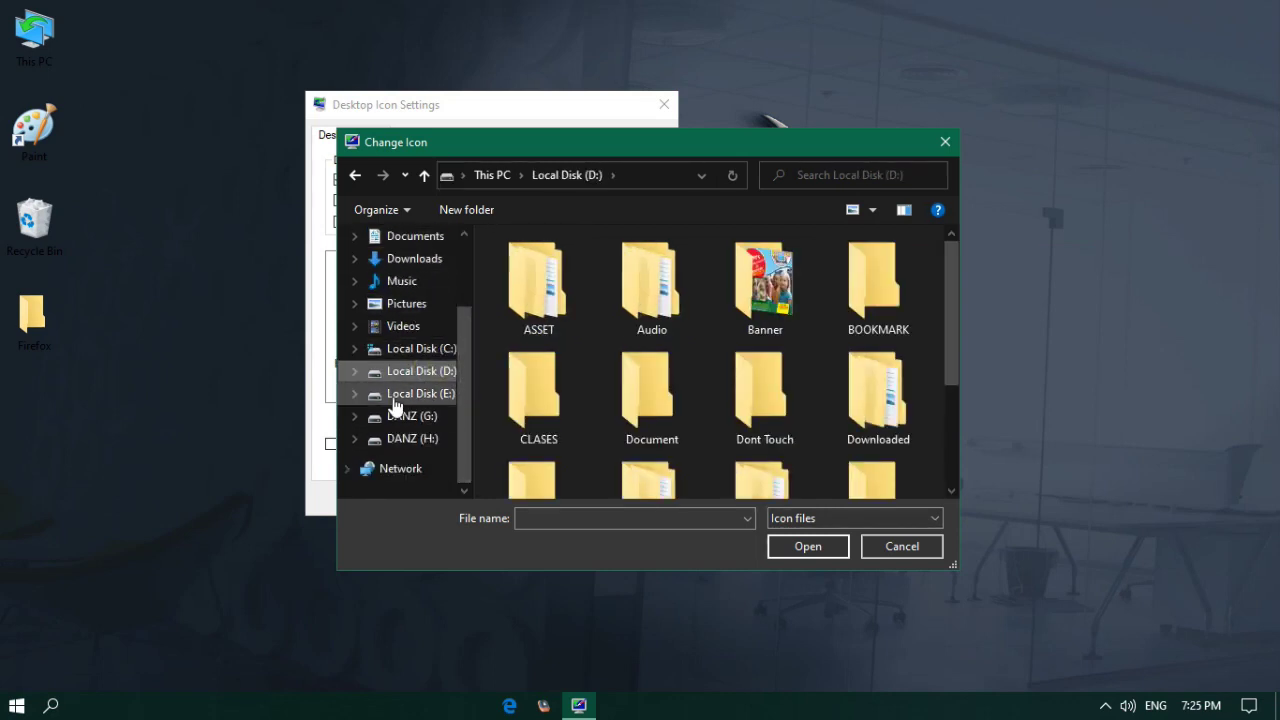
left_click(424, 261)
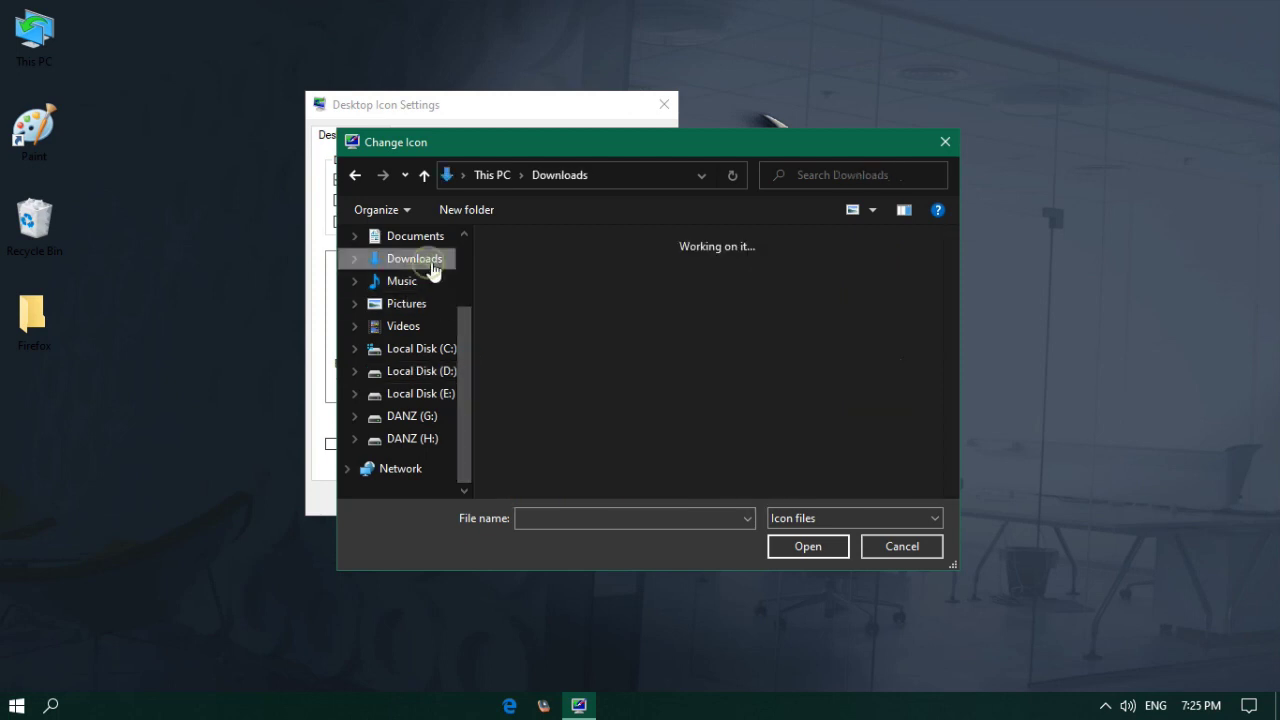
left_click(416, 304)
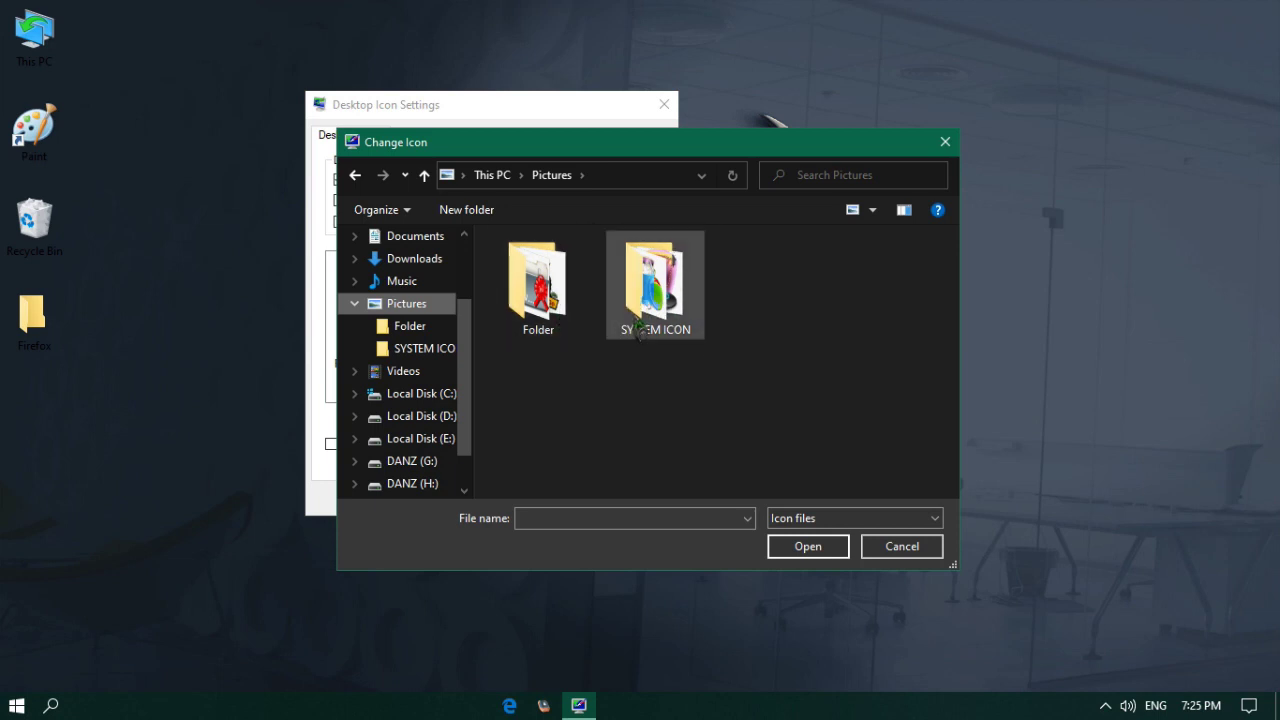
mouse_move(640, 330)
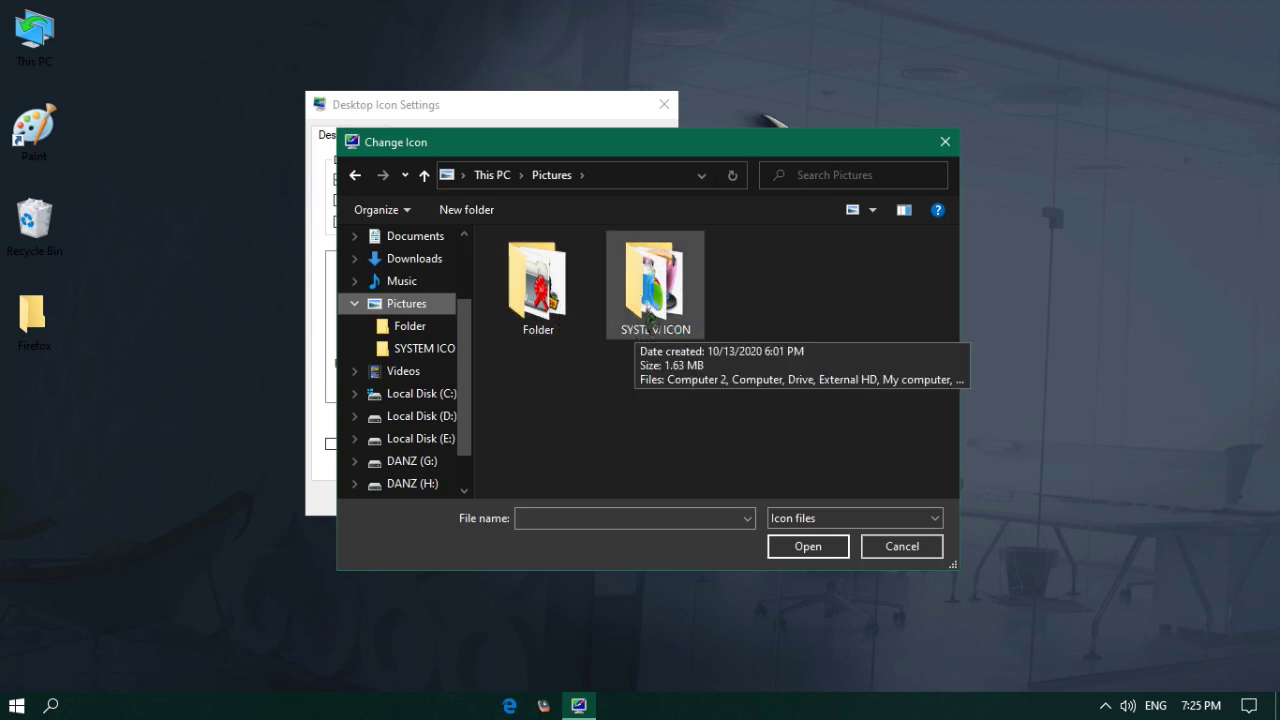
double_click(655, 290)
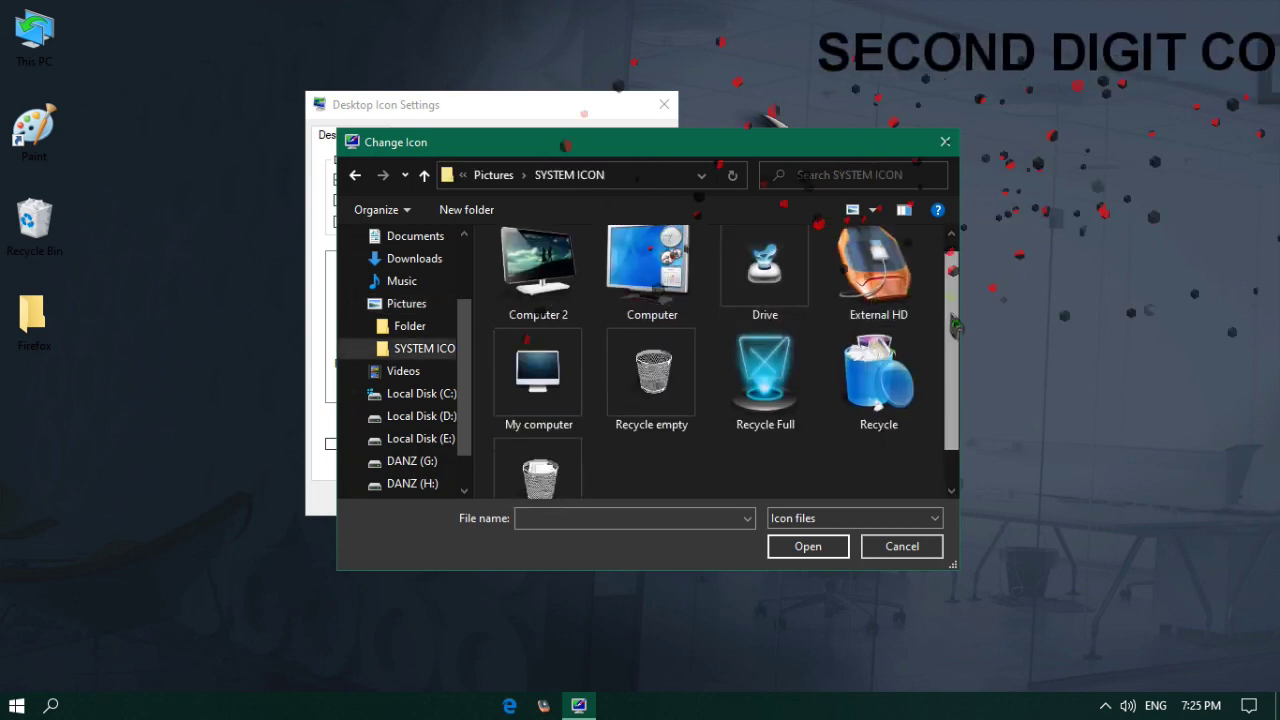
Step: Load the Computer icon file from the SYSTEM ICON folder as the icon choice for This PC
mouse_move(951, 318)
left_mouse_down()
mouse_move(966, 362)
mouse_move(965, 305)
left_mouse_up()
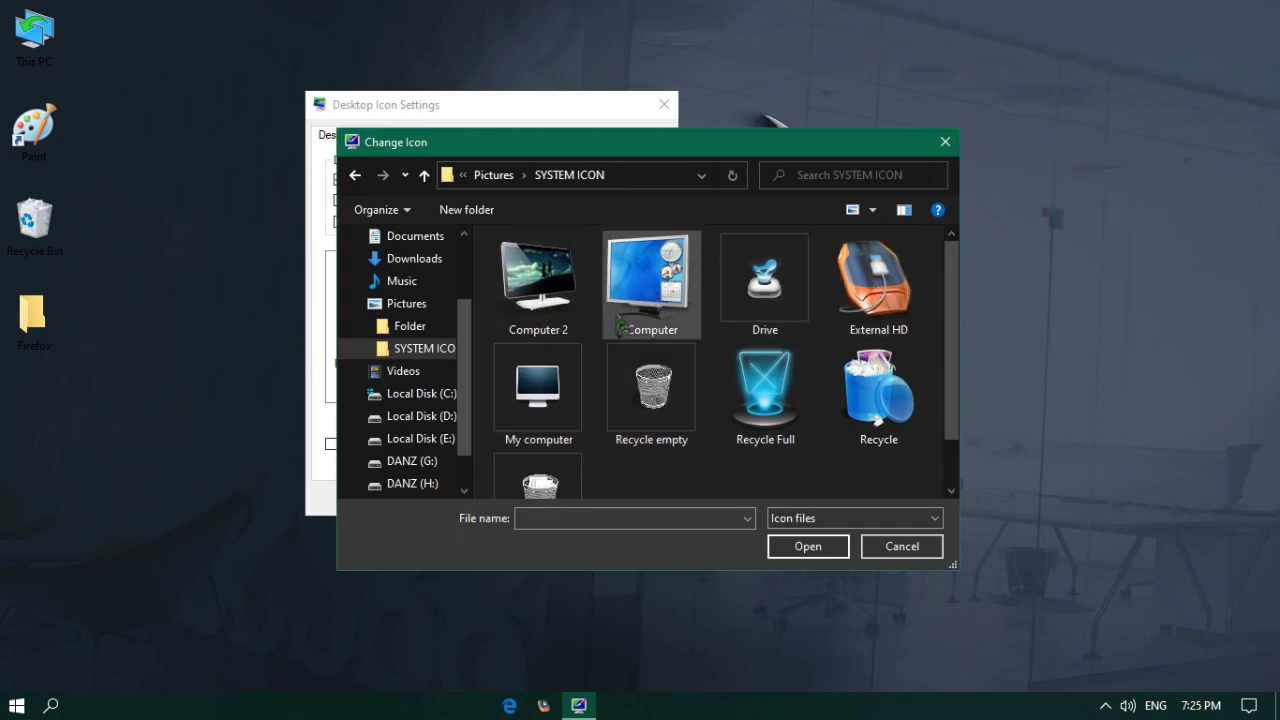
left_click(655, 292)
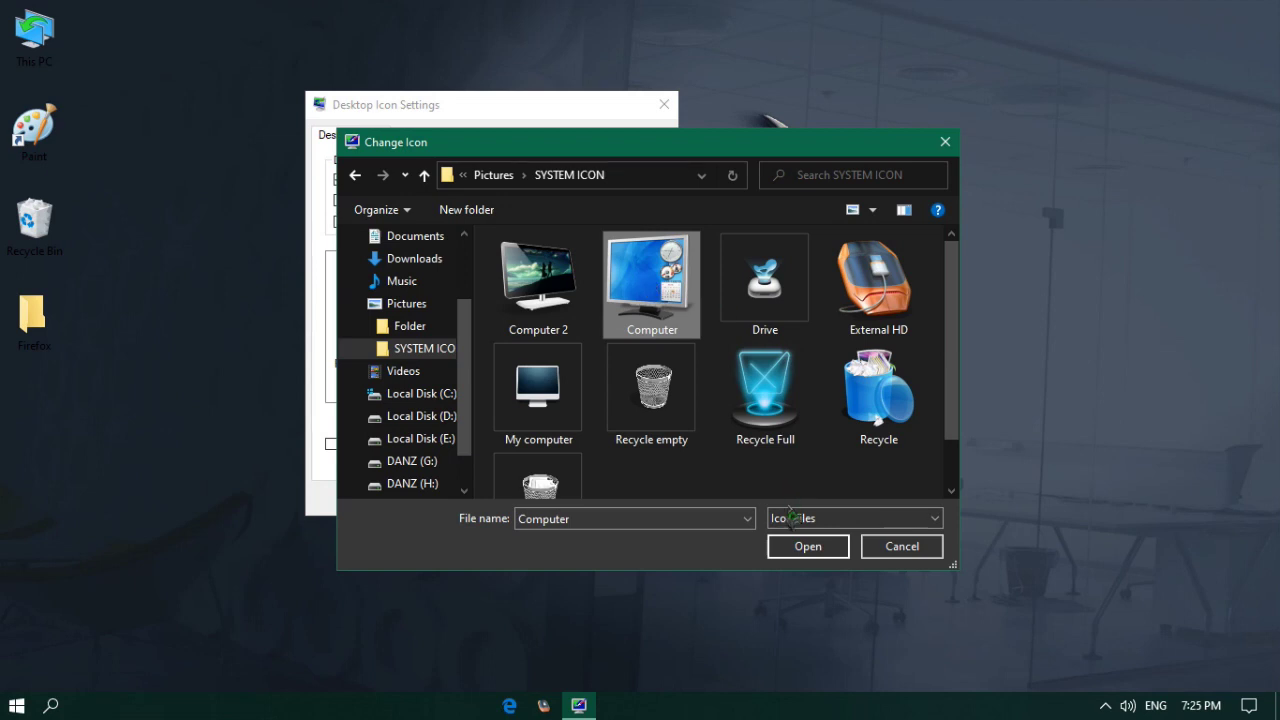
left_click(790, 550)
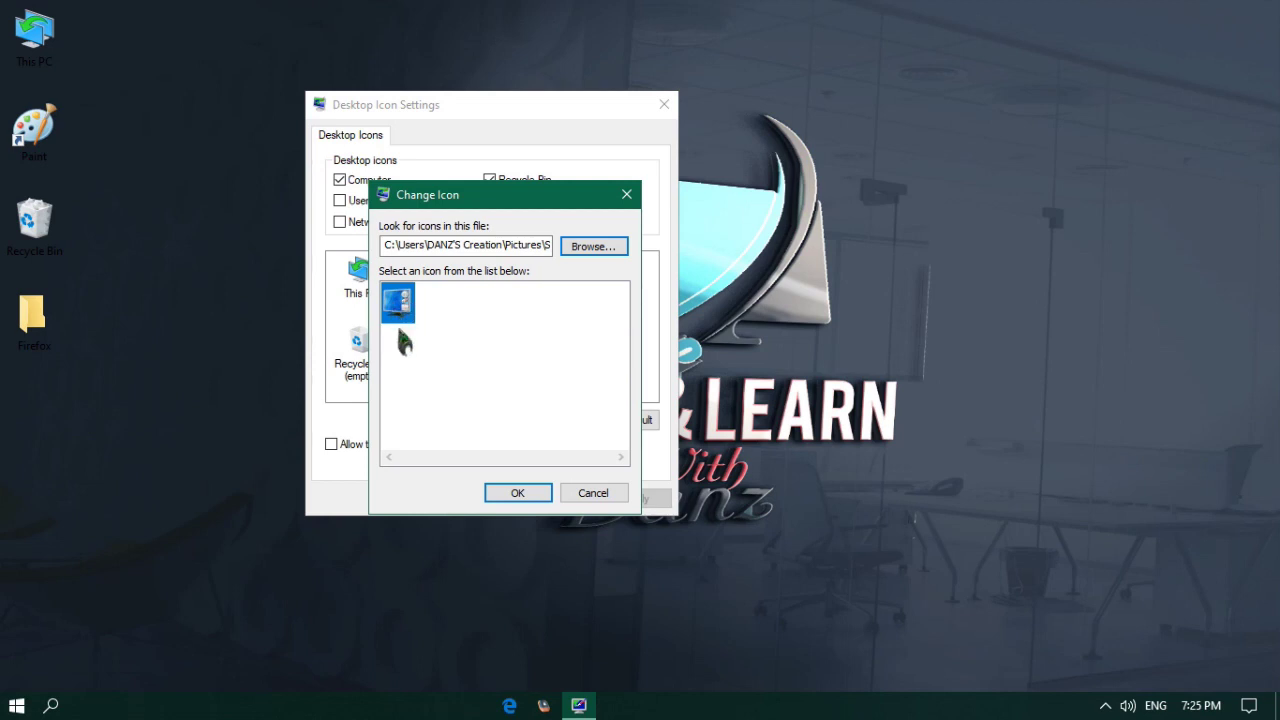
Step: Confirm the loaded Computer icon and apply it to This PC
left_click(505, 495)
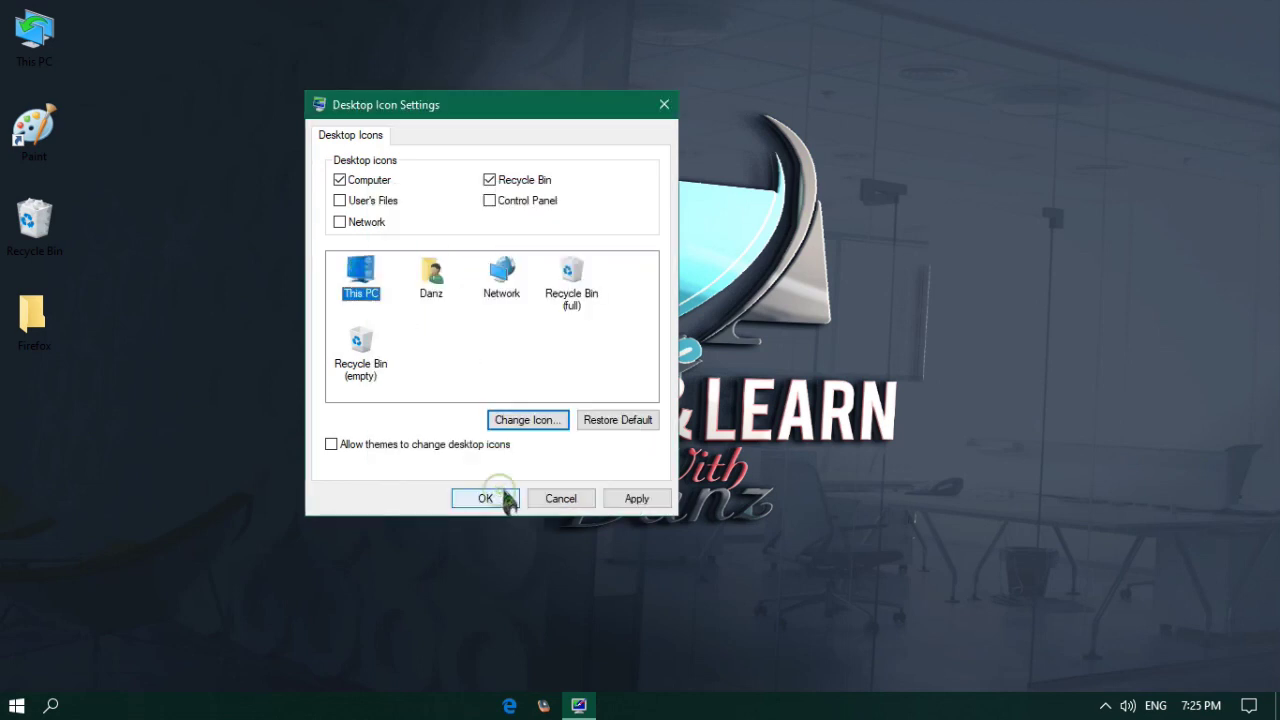
left_click(628, 500)
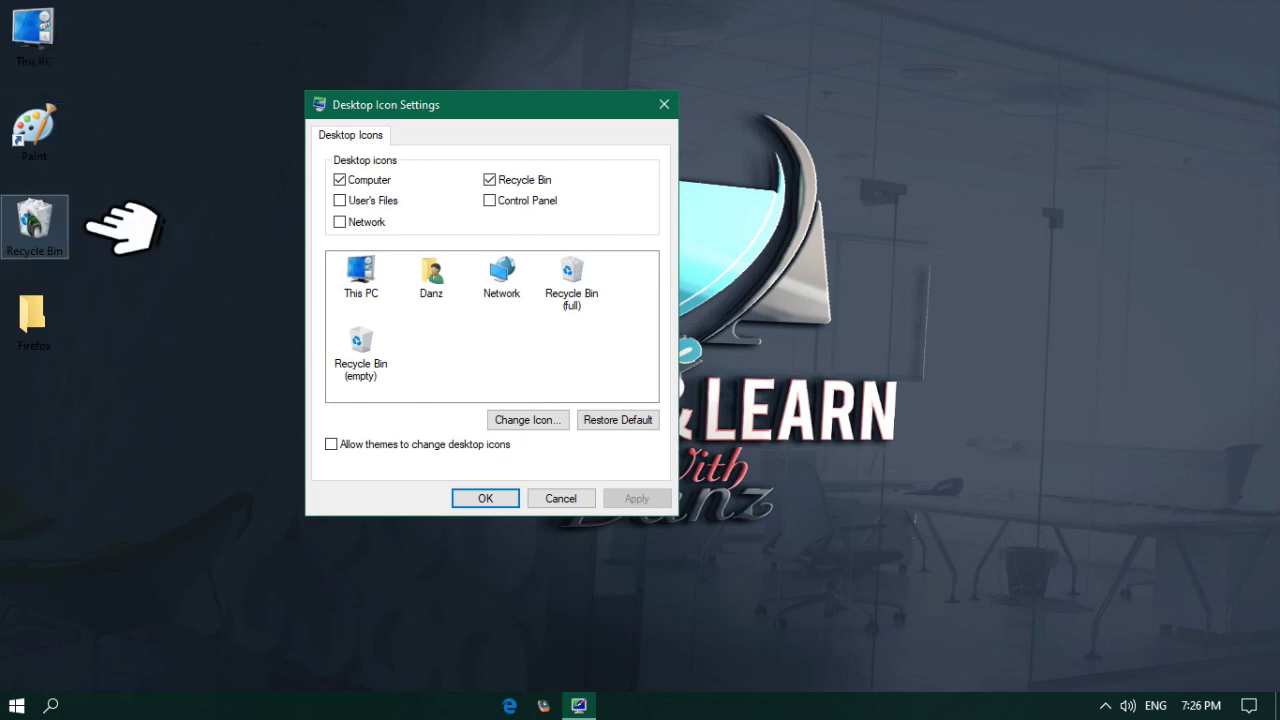
left_click(36, 225)
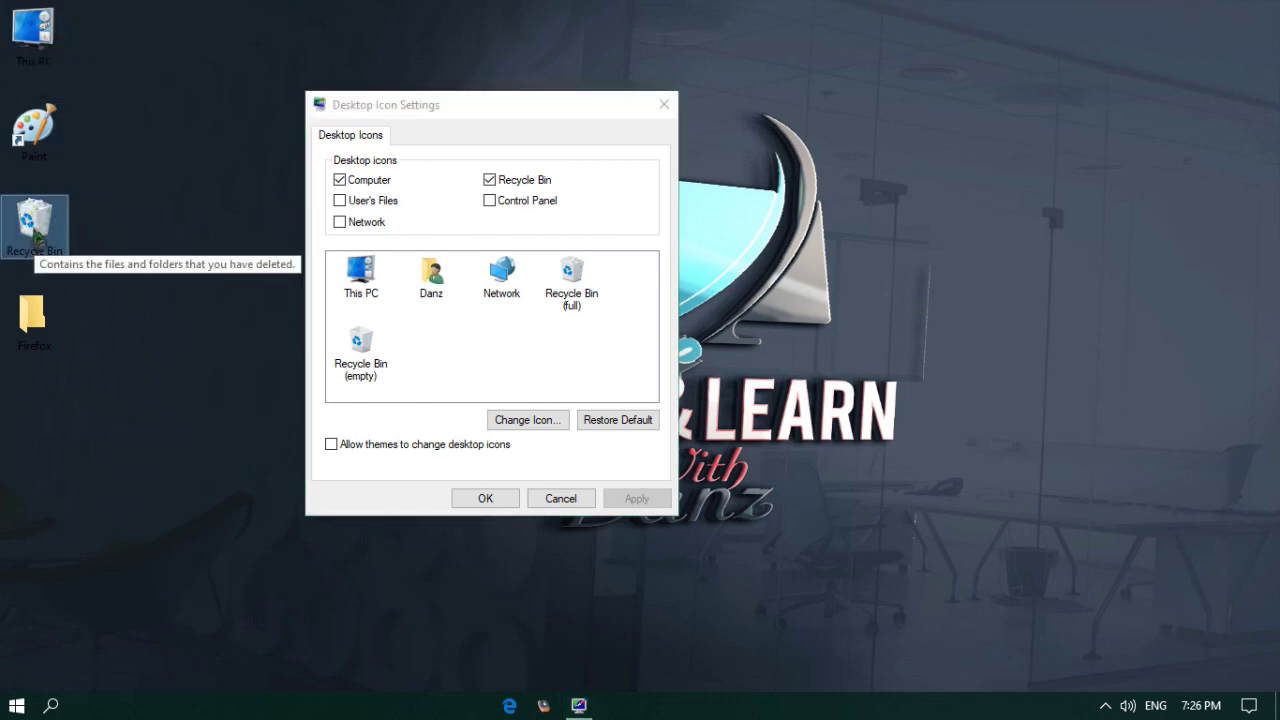
left_click(474, 358)
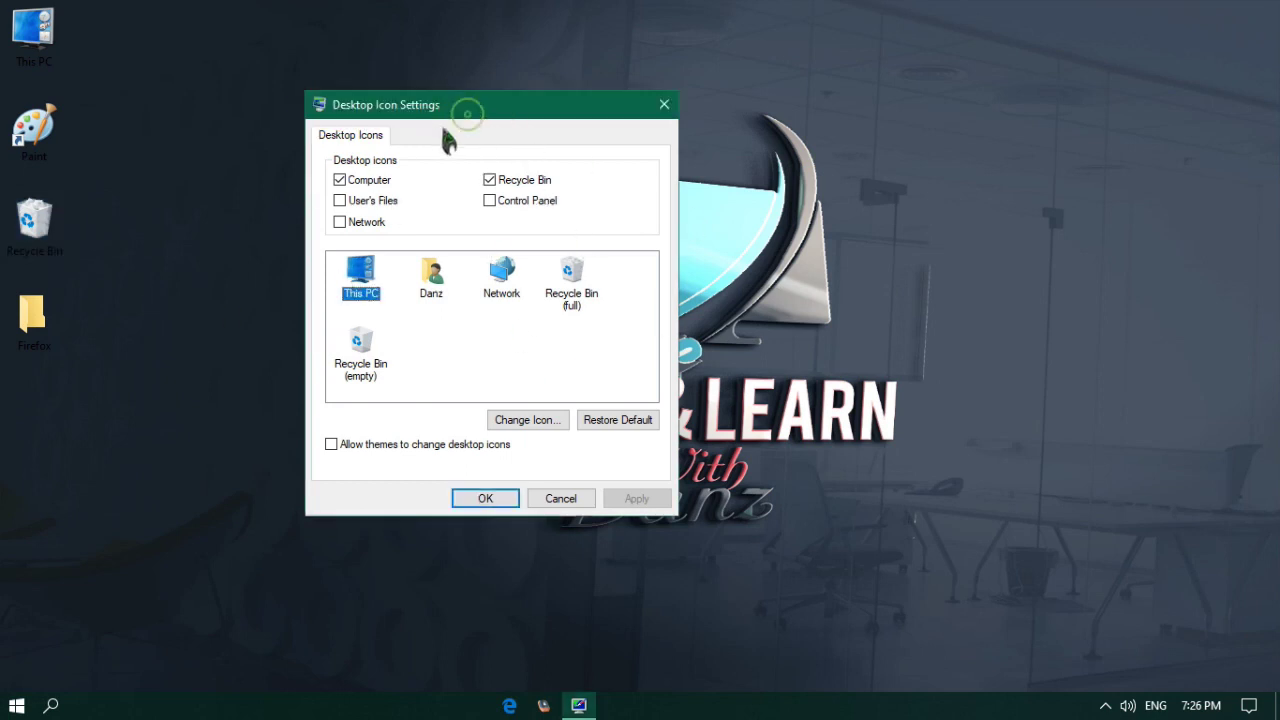
left_click(448, 330)
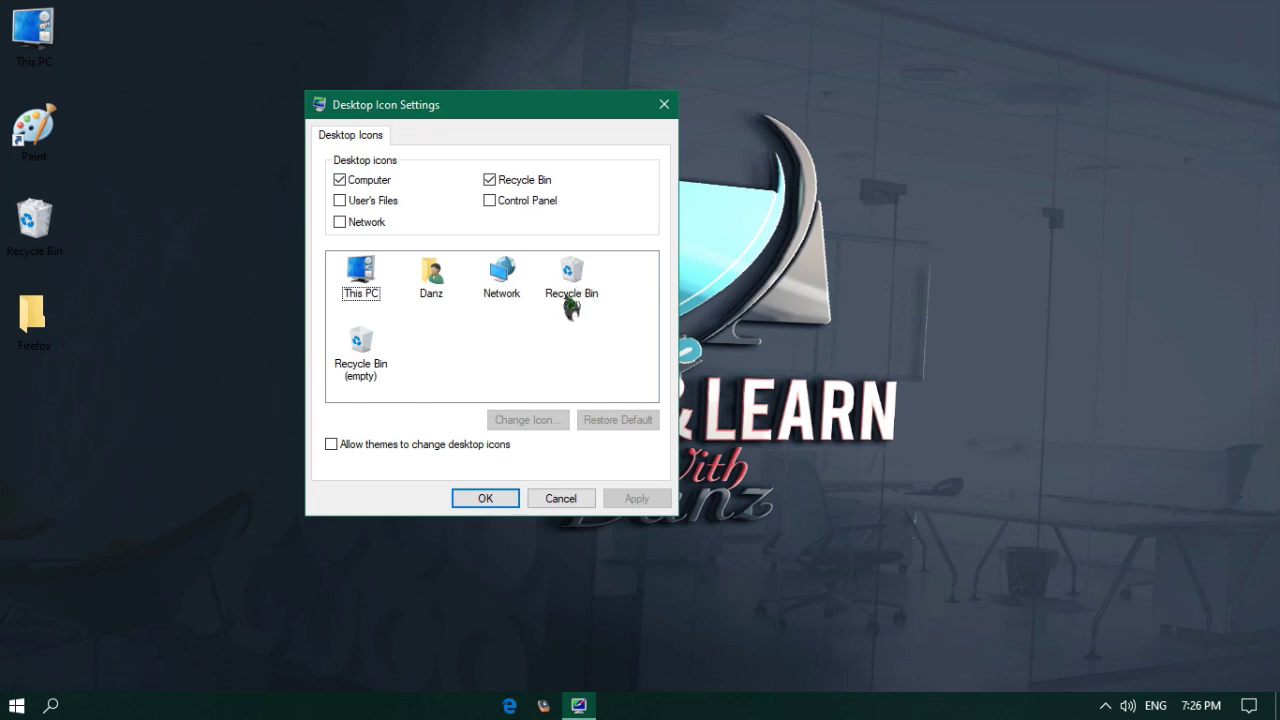
left_click(12, 243)
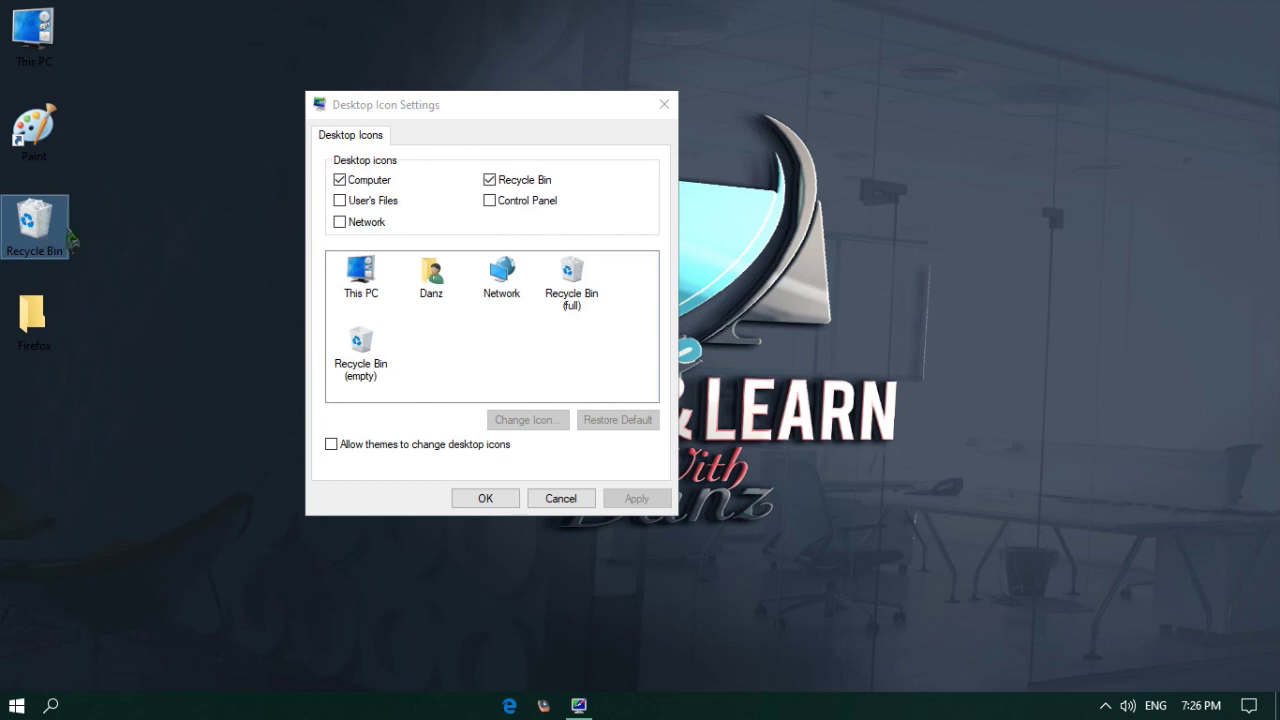
left_click(360, 348)
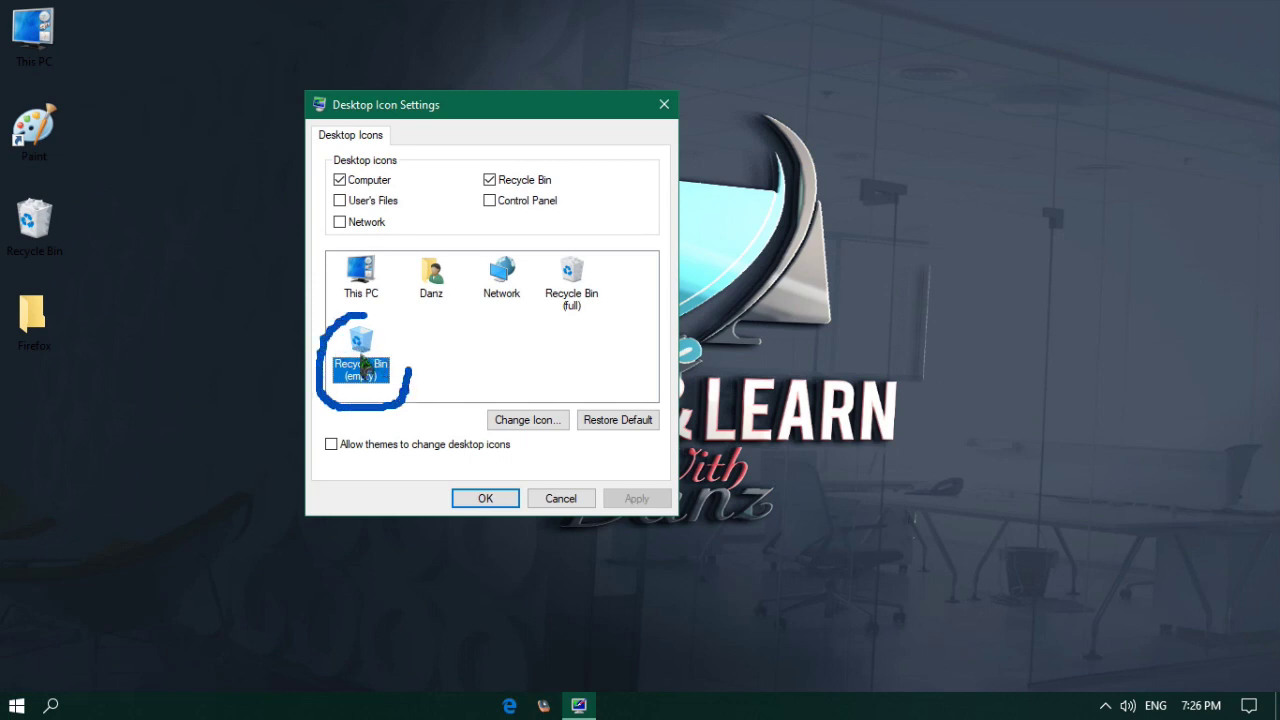
left_click(448, 352)
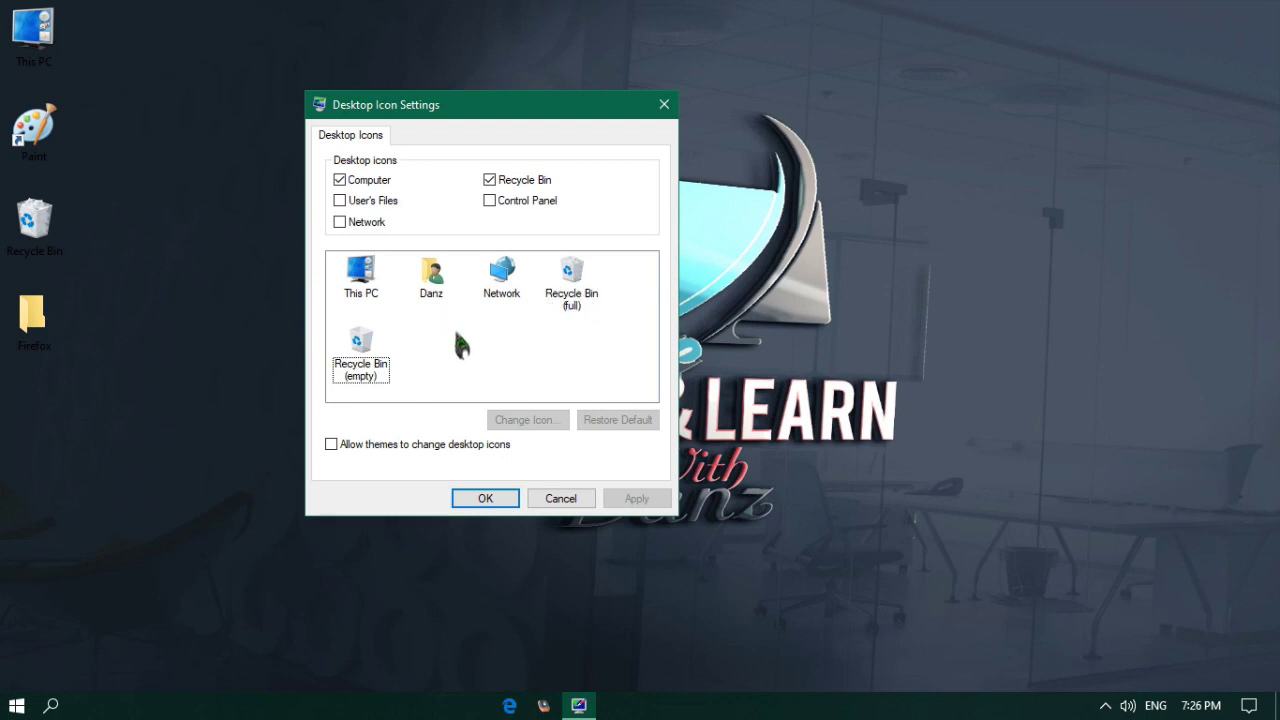
Step: Browse for a custom icon for Recycle Bin (full) in the SYSTEM ICON folder inside Pictures
left_click(572, 298)
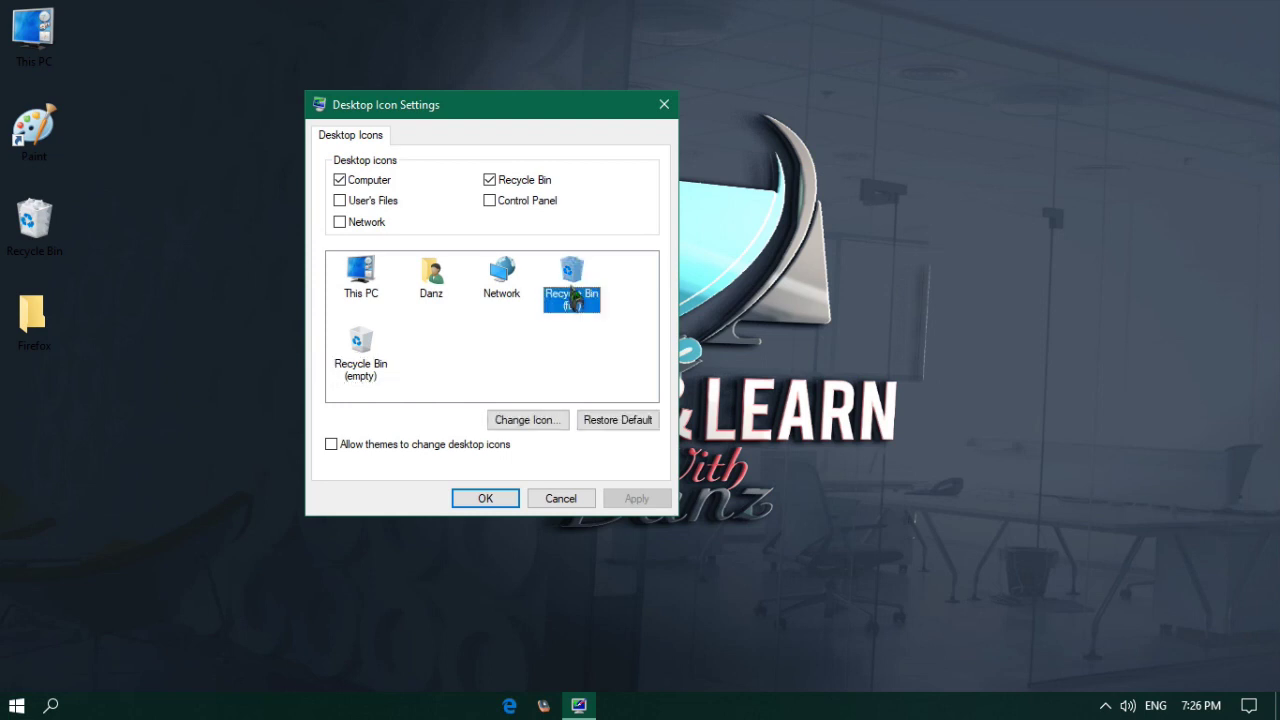
left_click(526, 422)
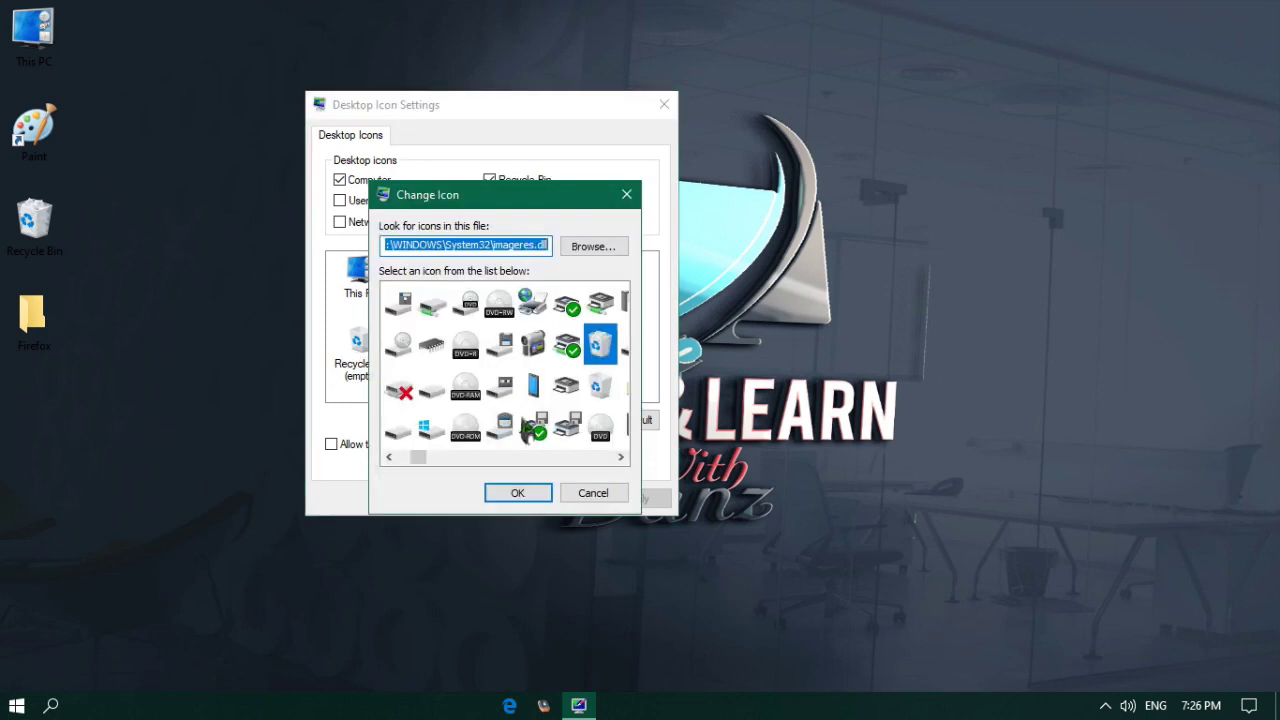
left_click(591, 250)
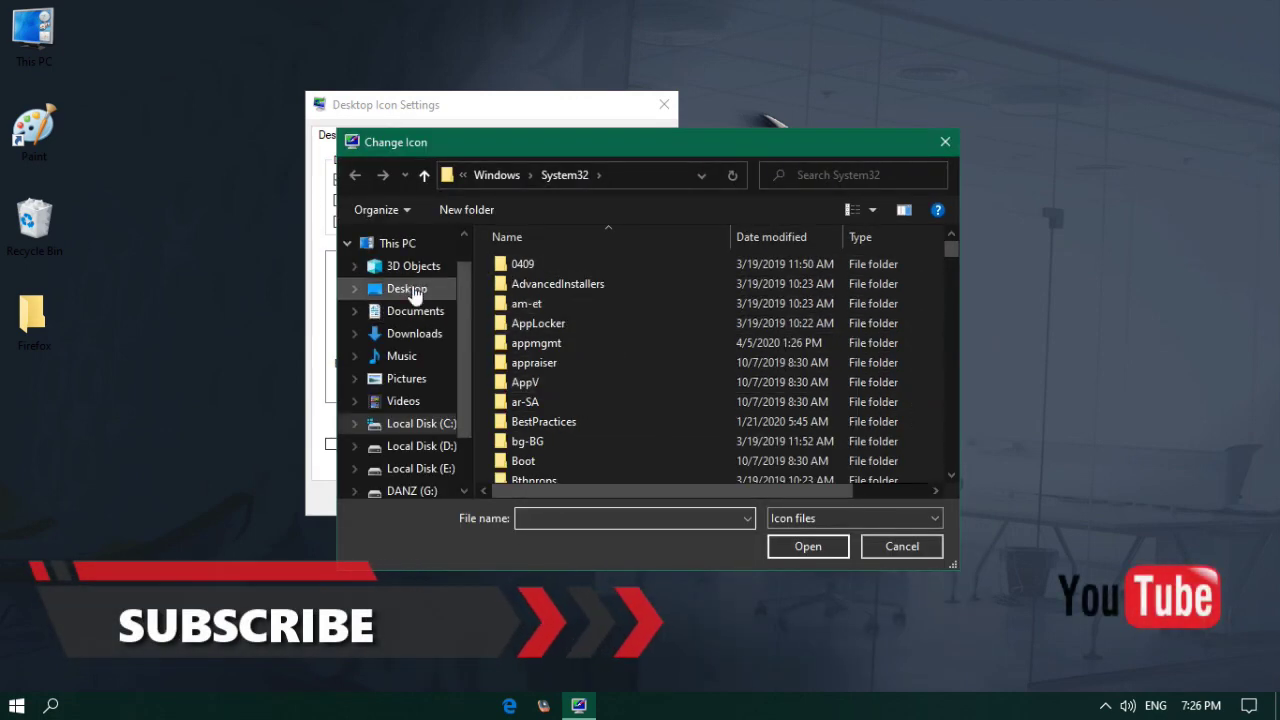
left_click(400, 381)
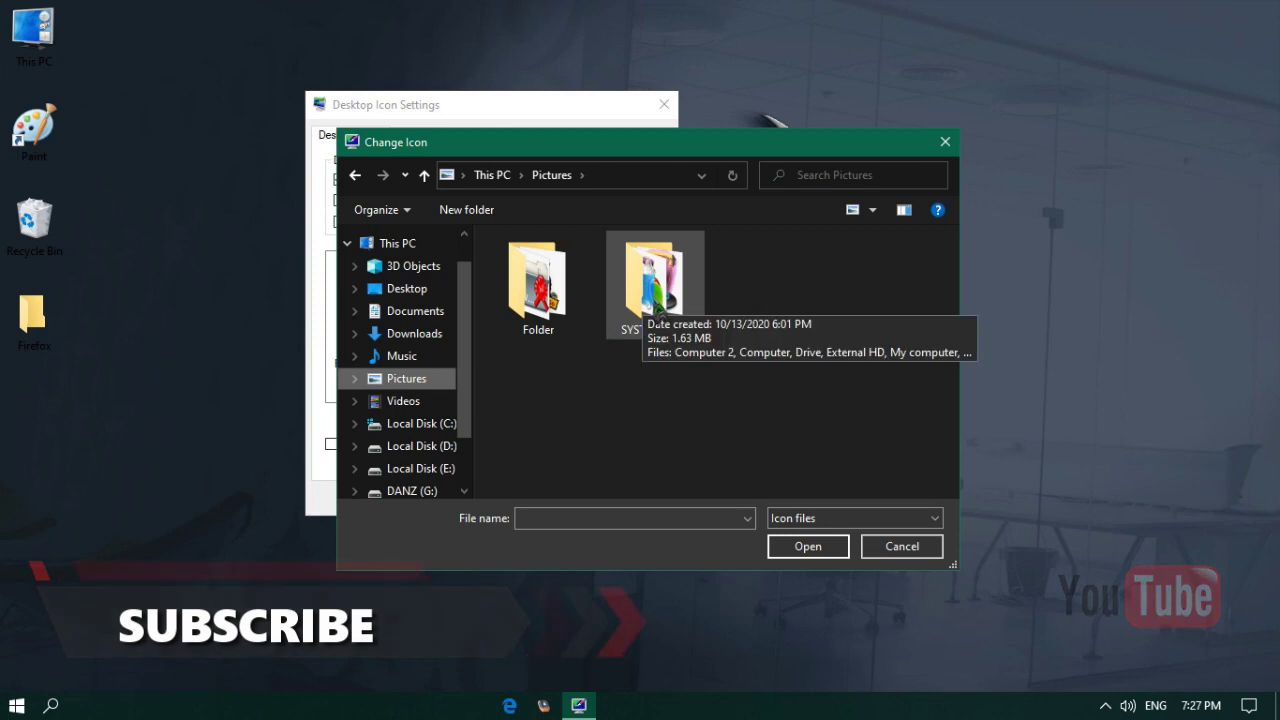
double_click(658, 313)
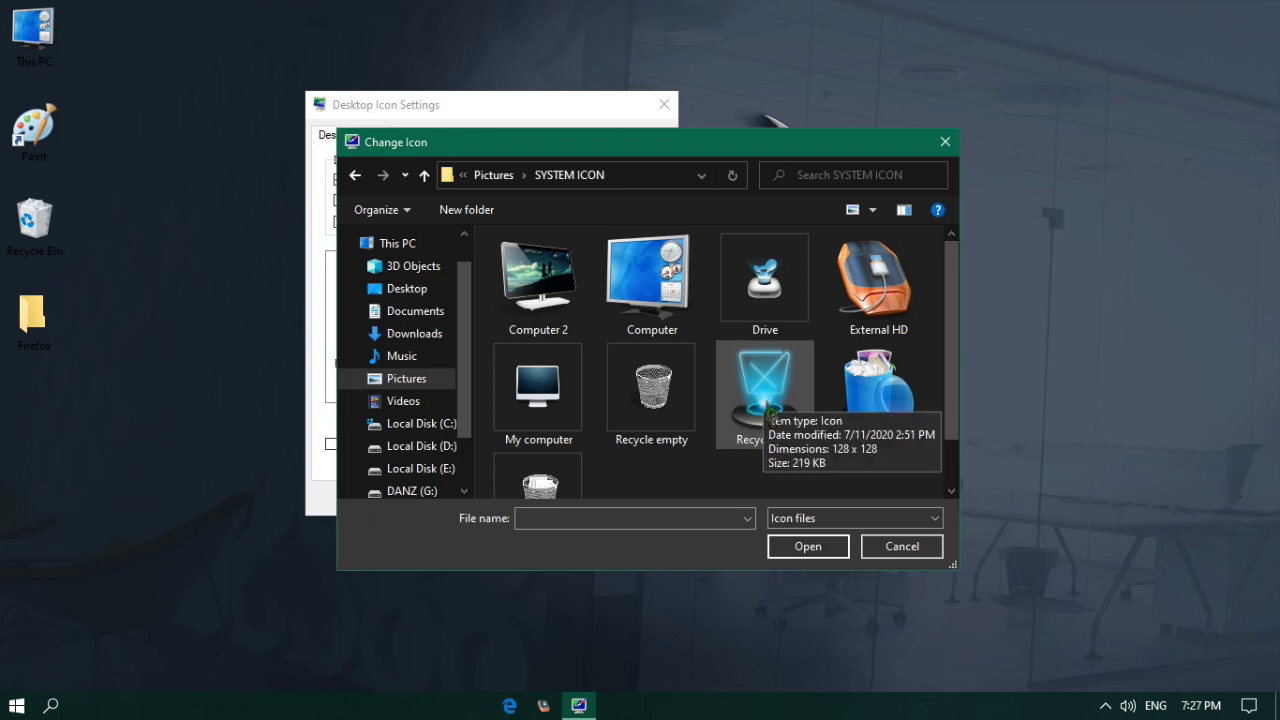
Step: Load the Recycle icon file and apply it to Recycle Bin (full)
left_click(870, 395)
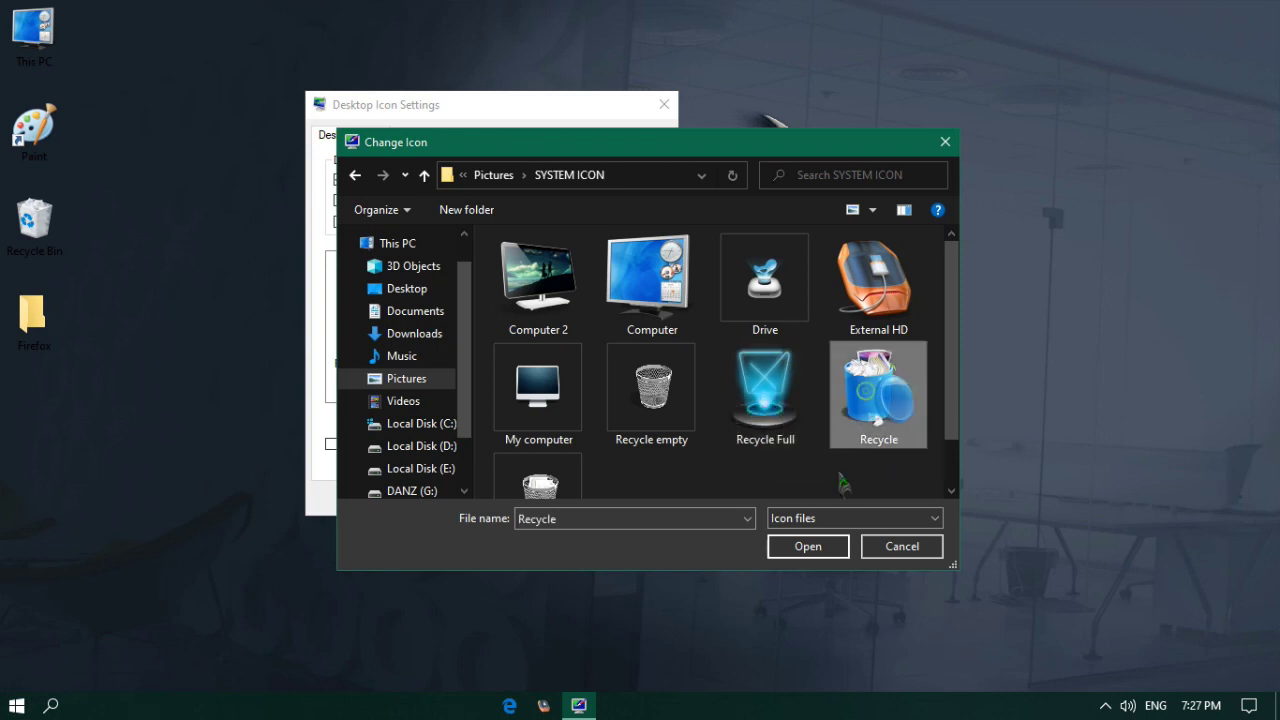
left_click(812, 546)
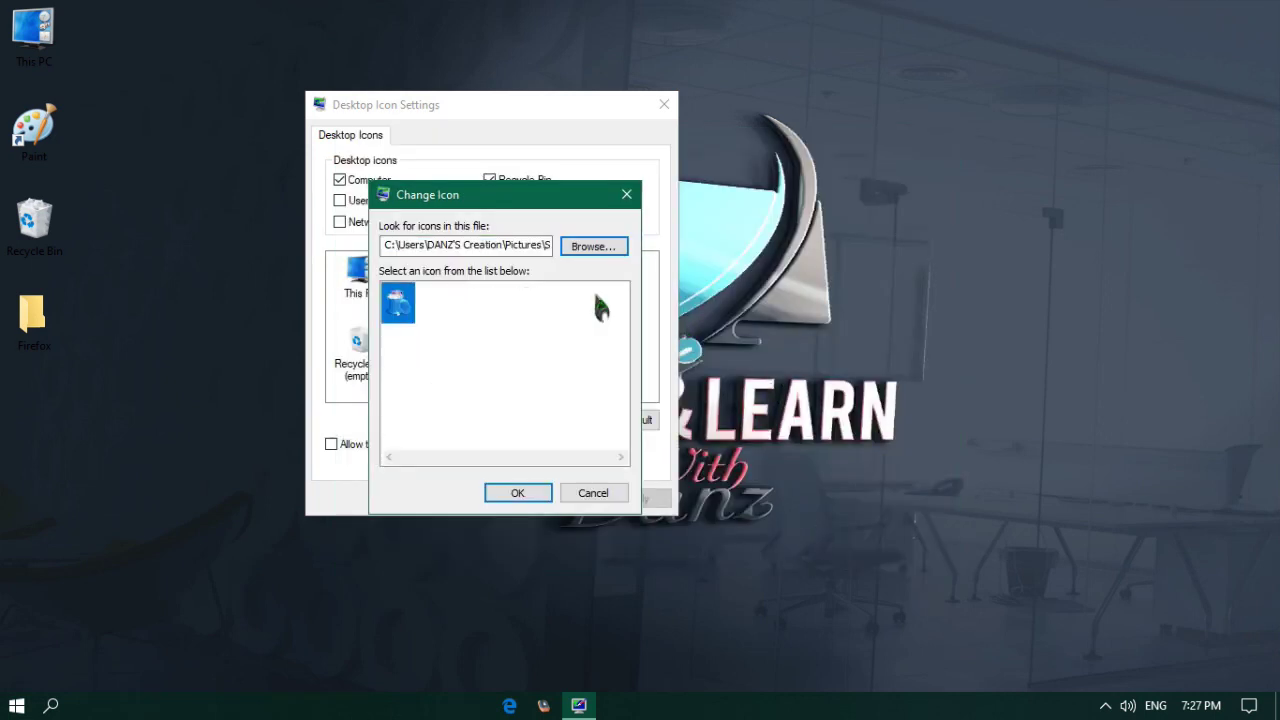
left_click(524, 497)
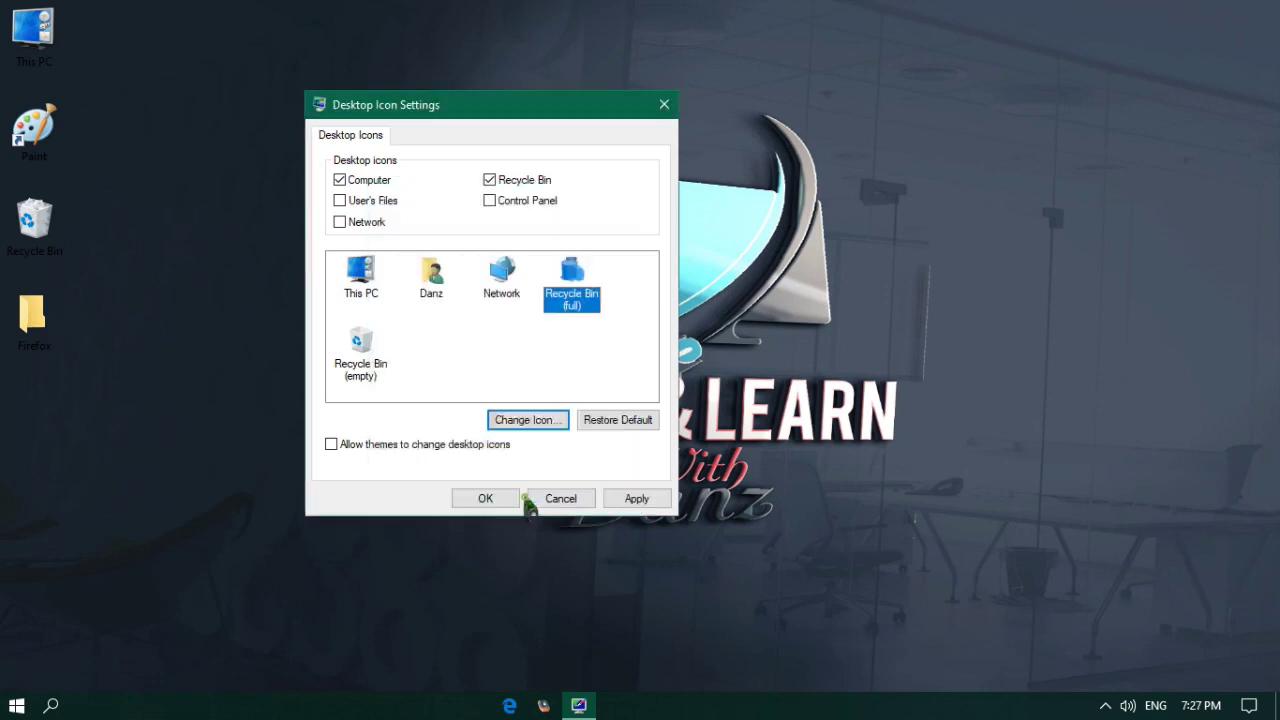
left_click(638, 500)
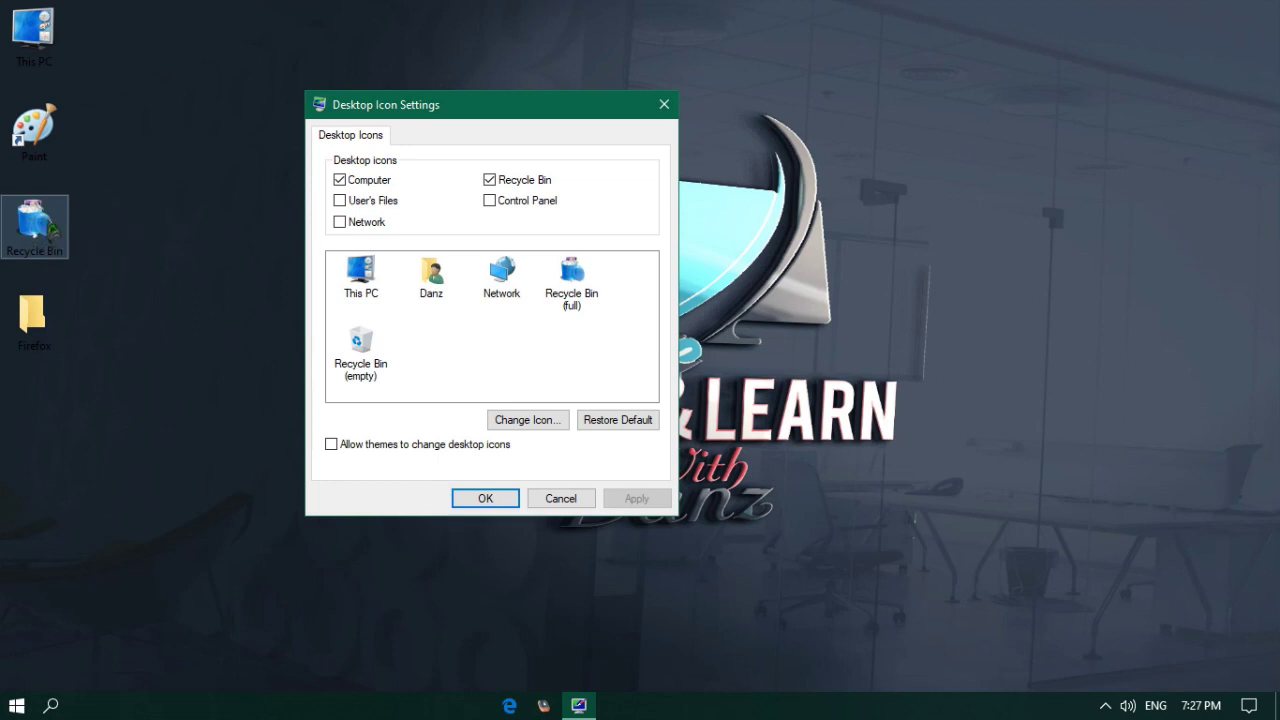
Step: Browse for a custom icon for Recycle Bin (empty) in the SYSTEM ICON folder inside Pictures
left_click(368, 366)
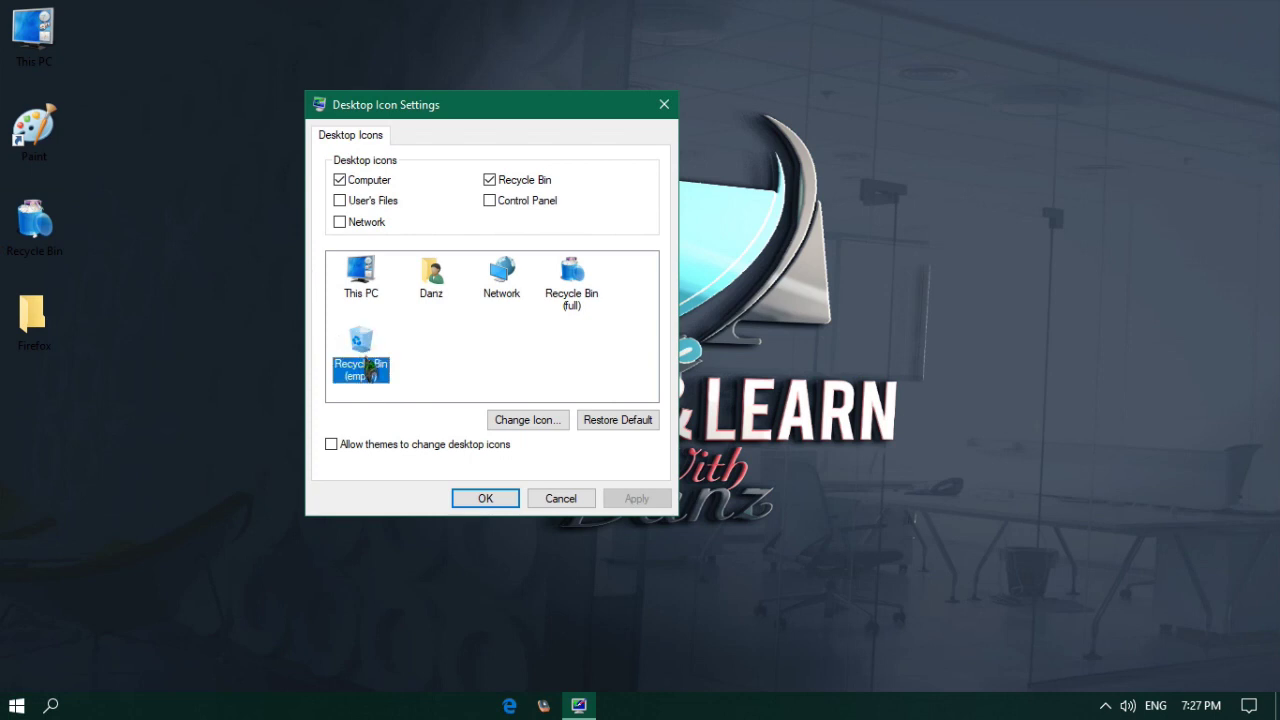
left_click(543, 426)
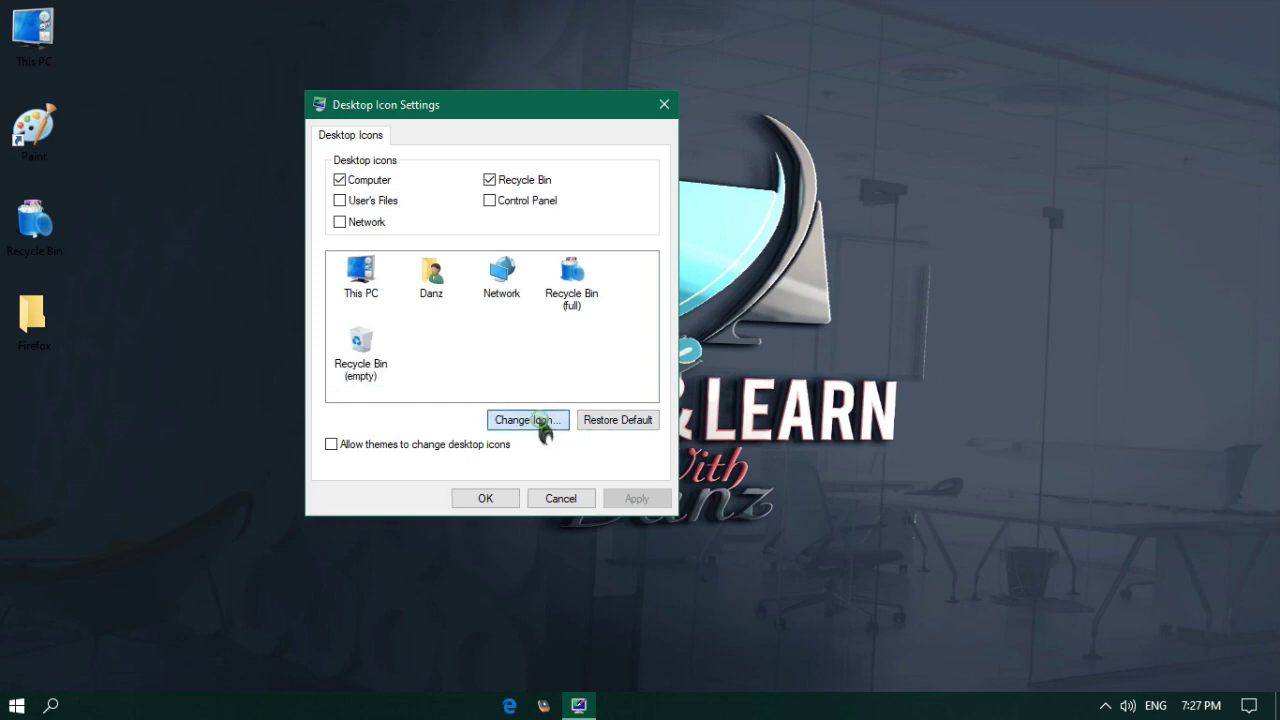
left_click(590, 250)
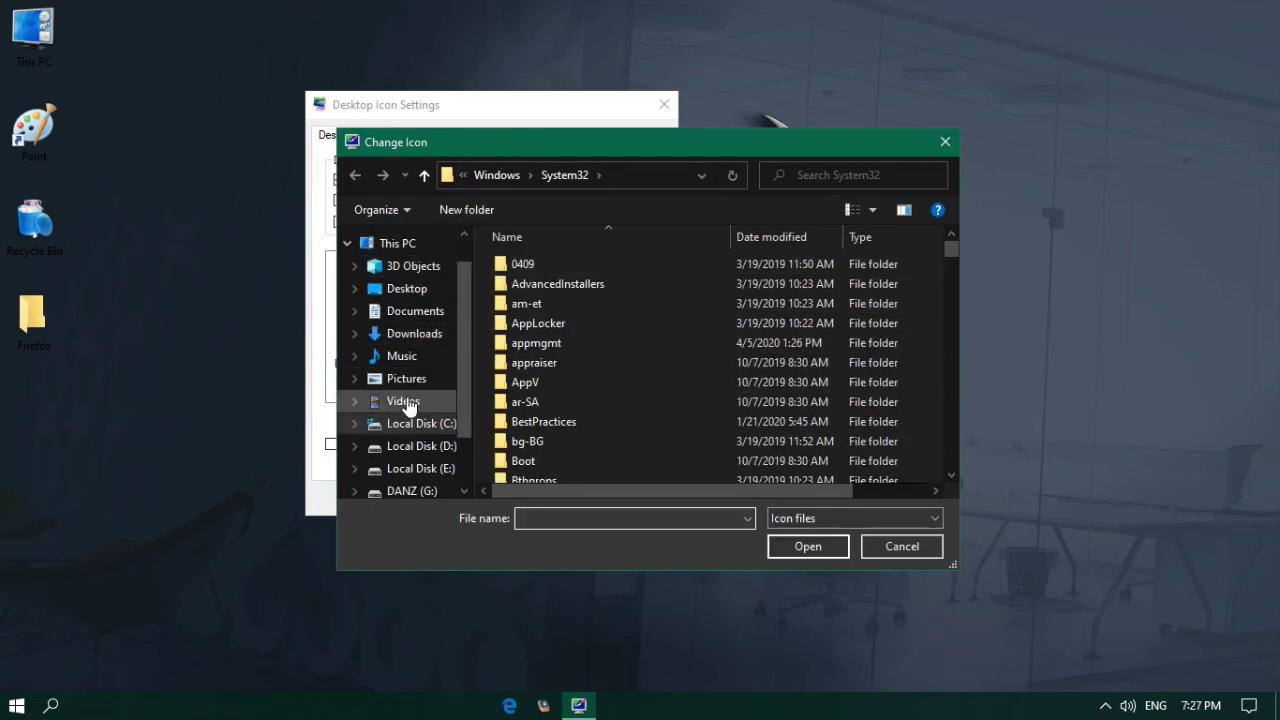
left_click(393, 380)
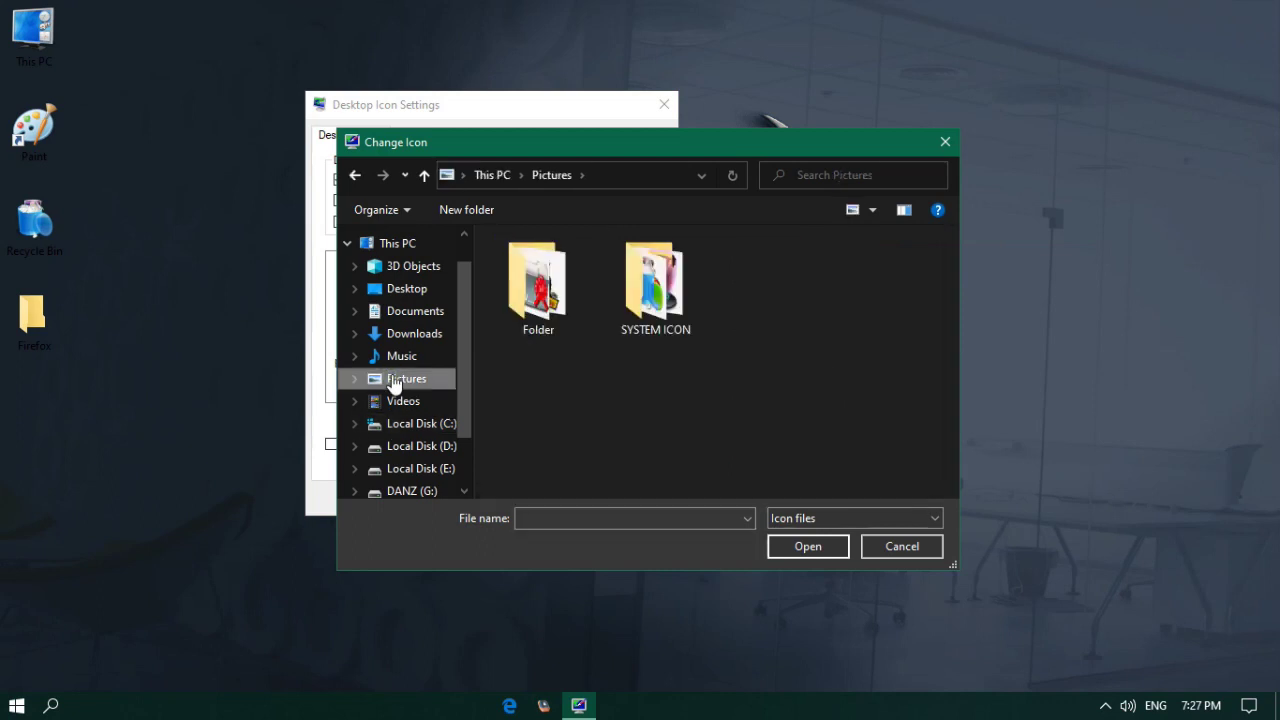
double_click(645, 331)
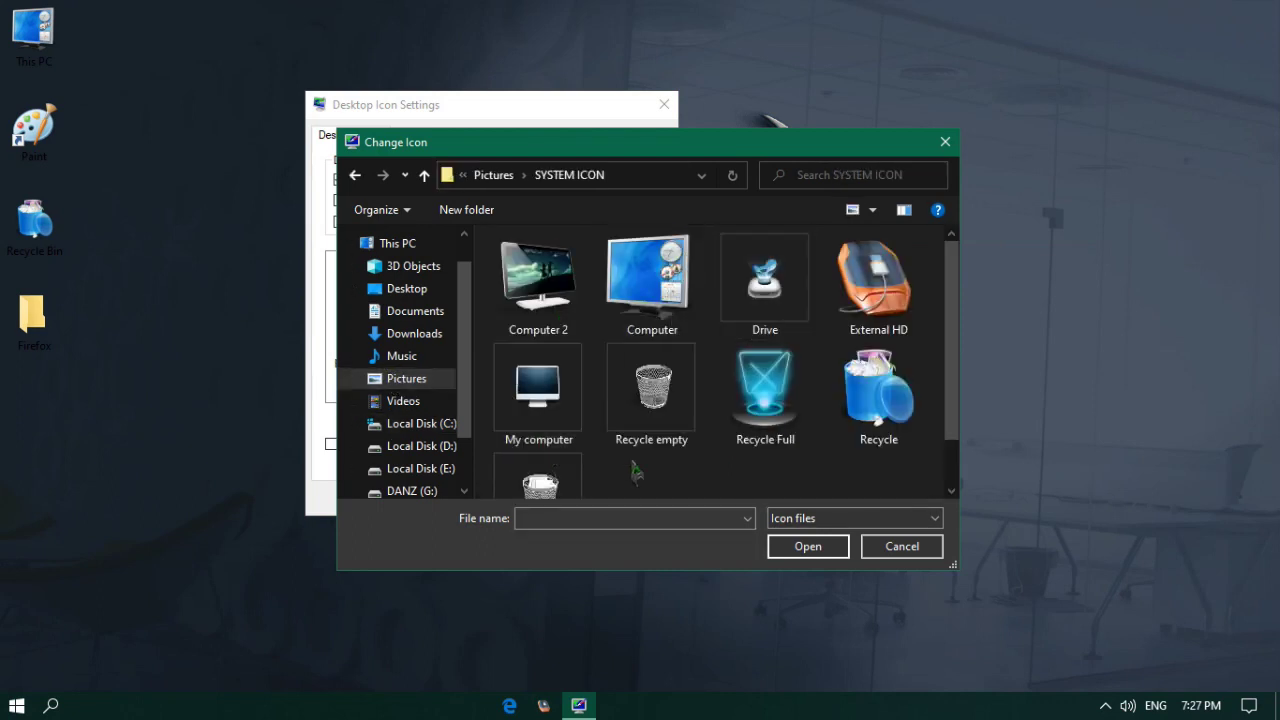
Step: Apply the Recycle Full icon file to Recycle Bin (empty) and close the desktop icon settings
left_click(768, 402)
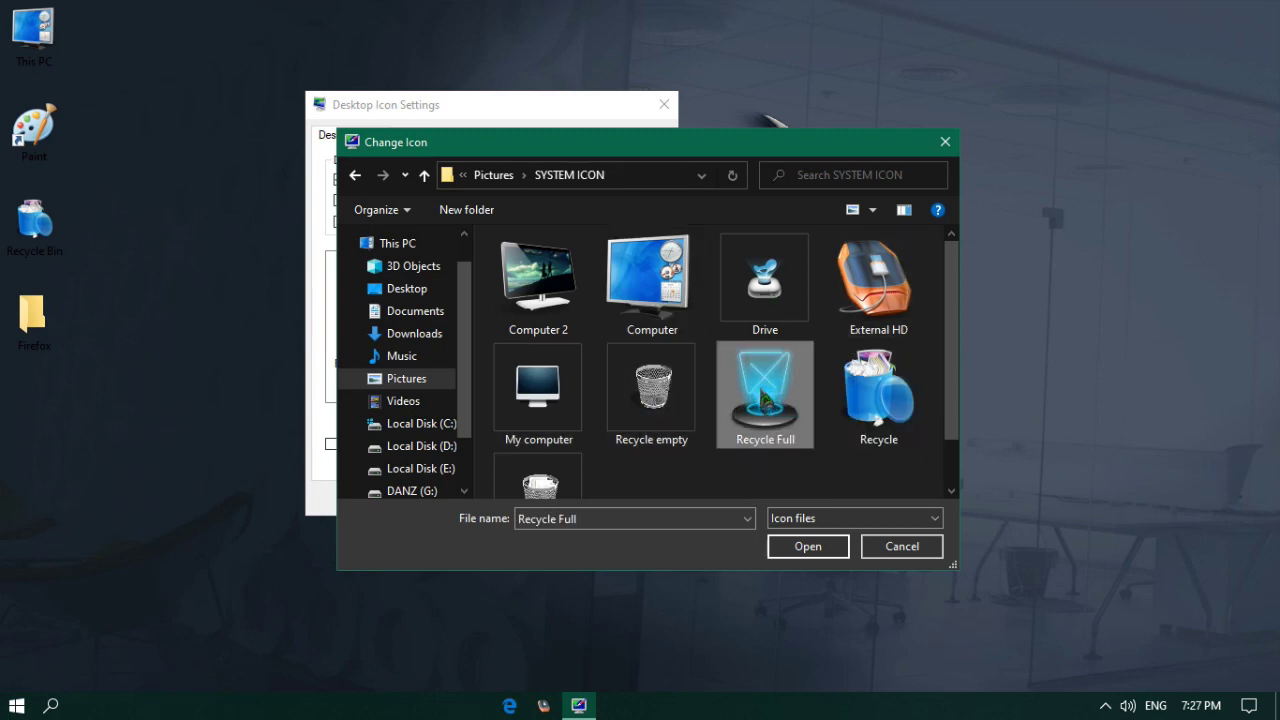
left_click(797, 548)
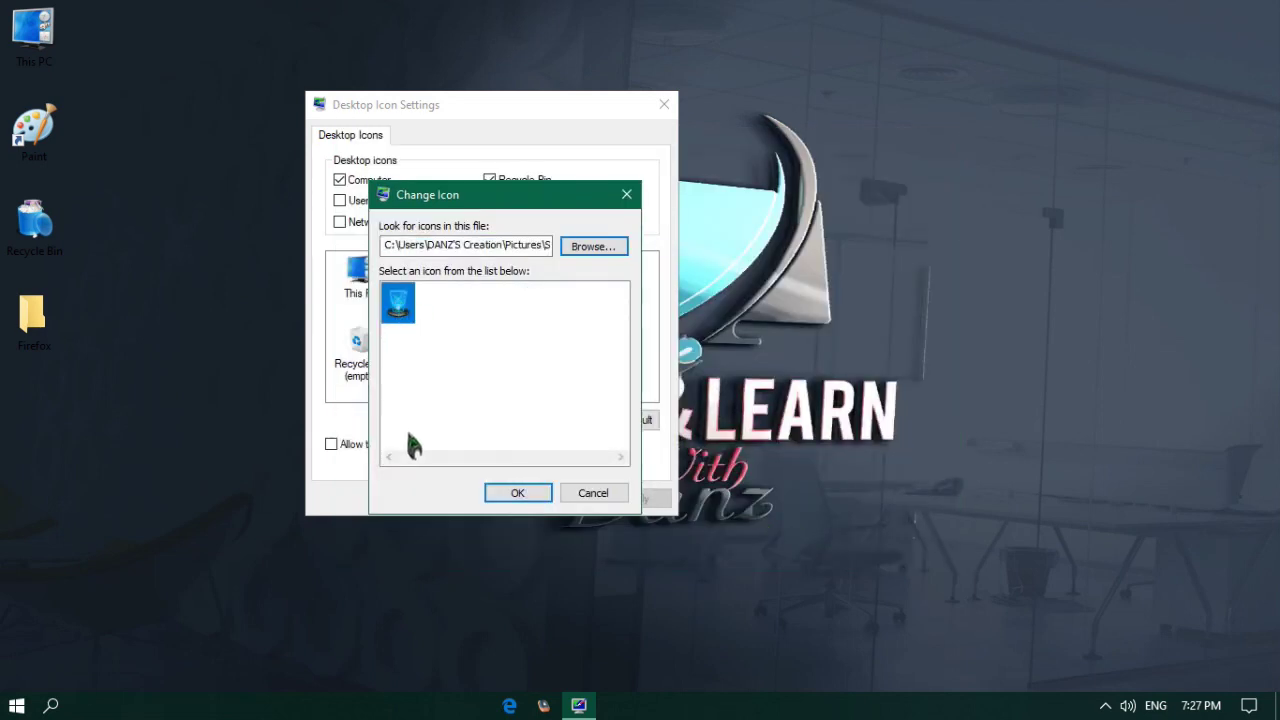
left_click(498, 493)
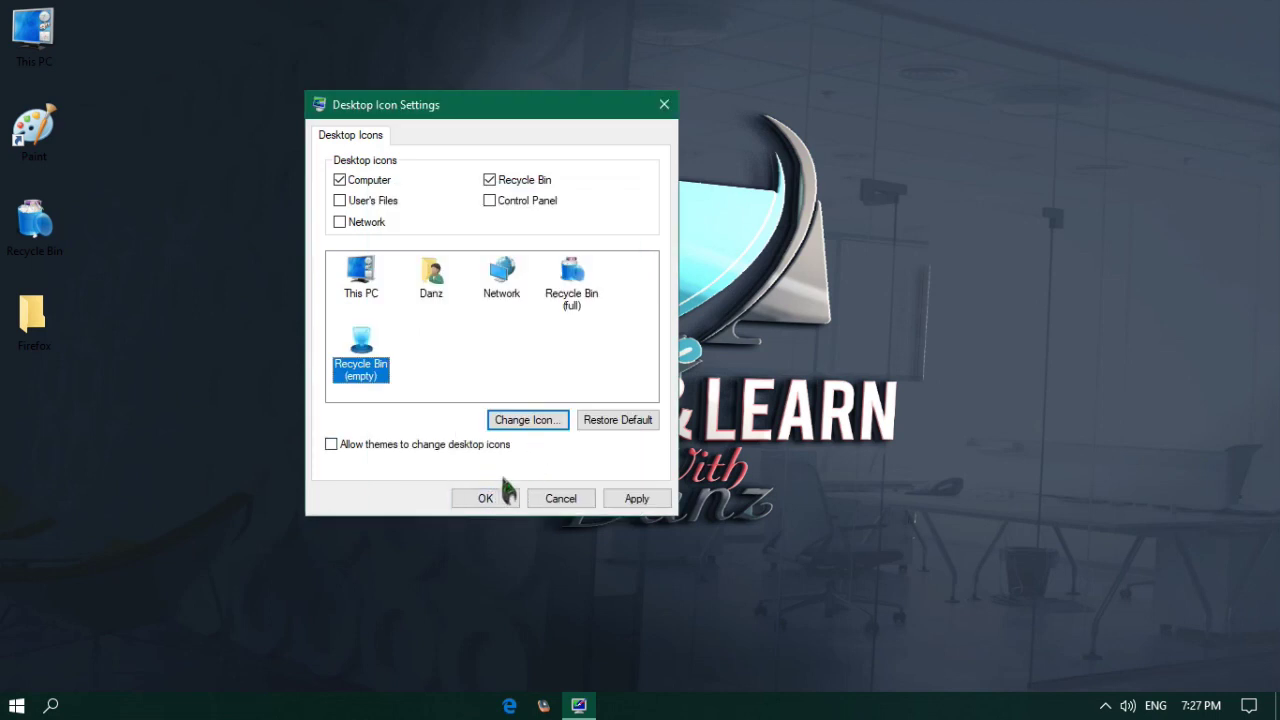
left_click(638, 503)
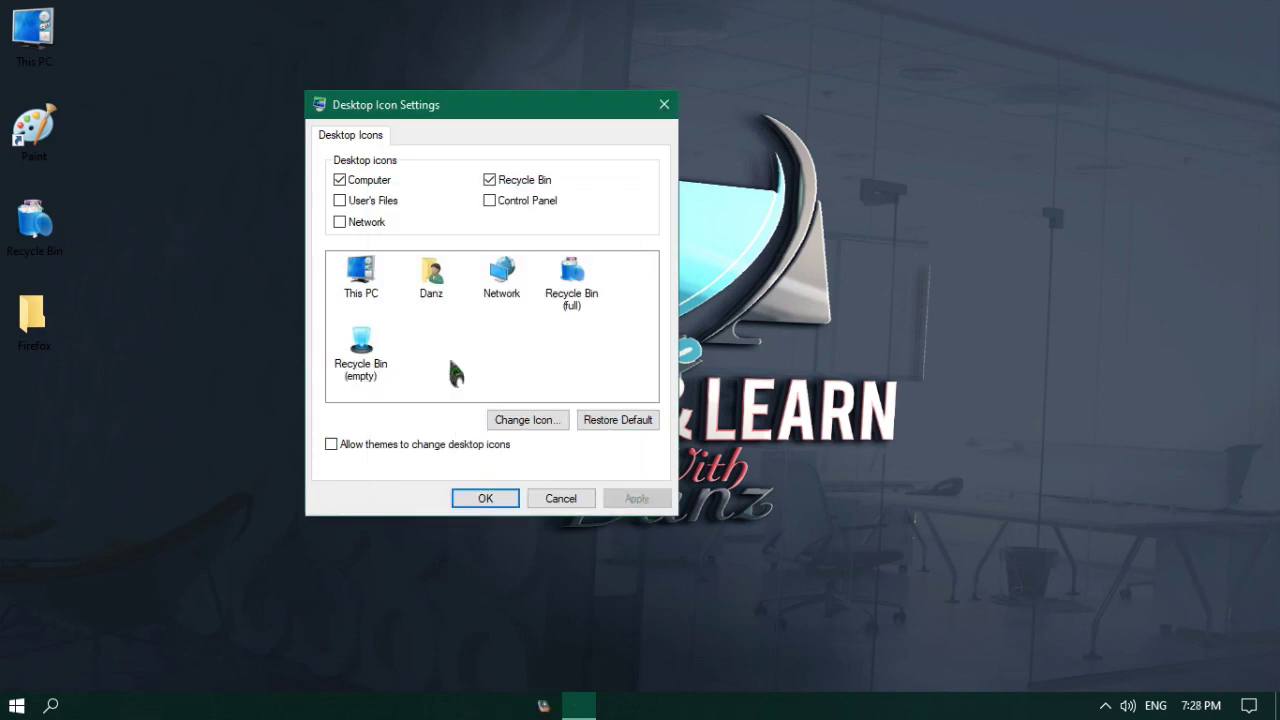
left_click(480, 498)
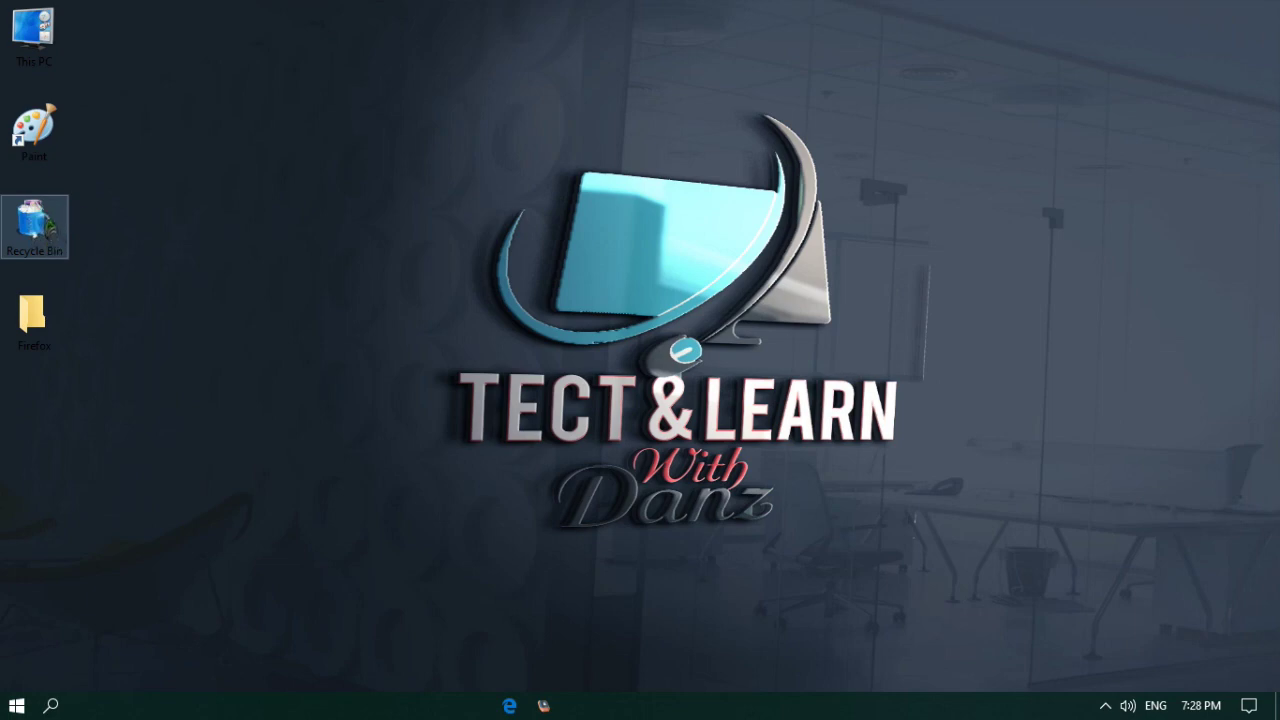
Step: Empty the Recycle Bin, permanently deleting its contents, and refresh the desktop
right_click(48, 225)
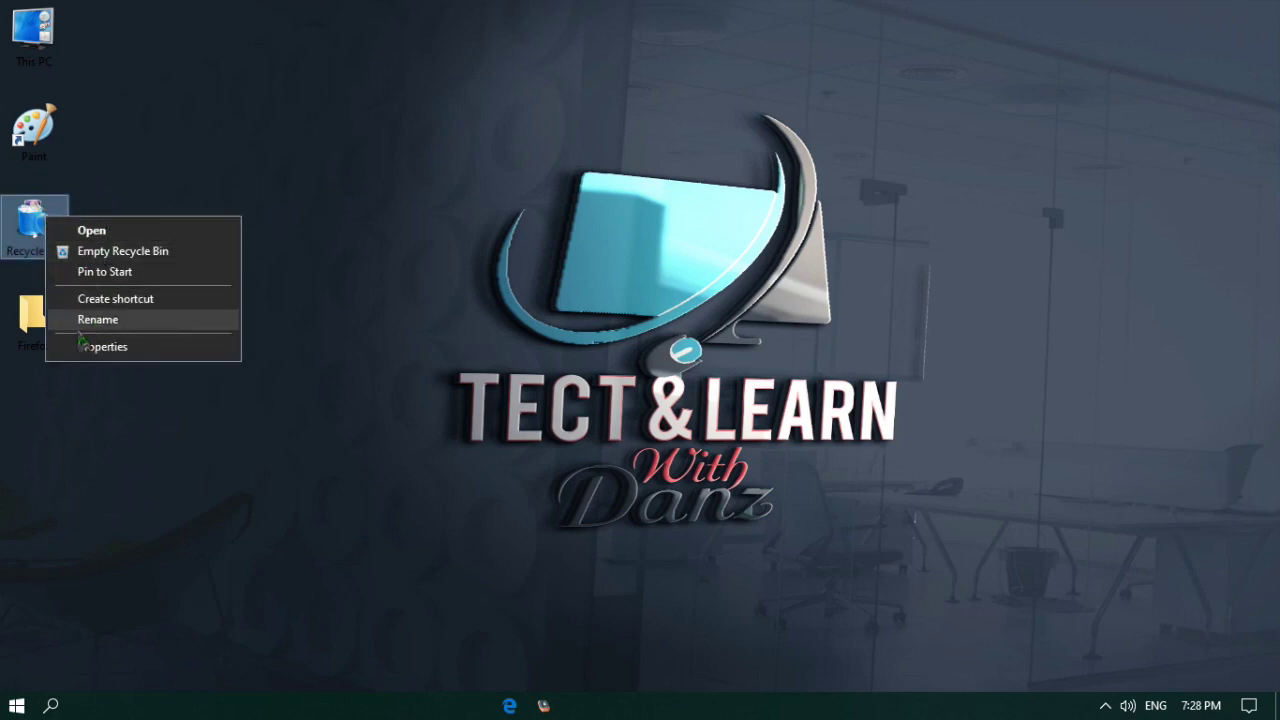
left_click(150, 253)
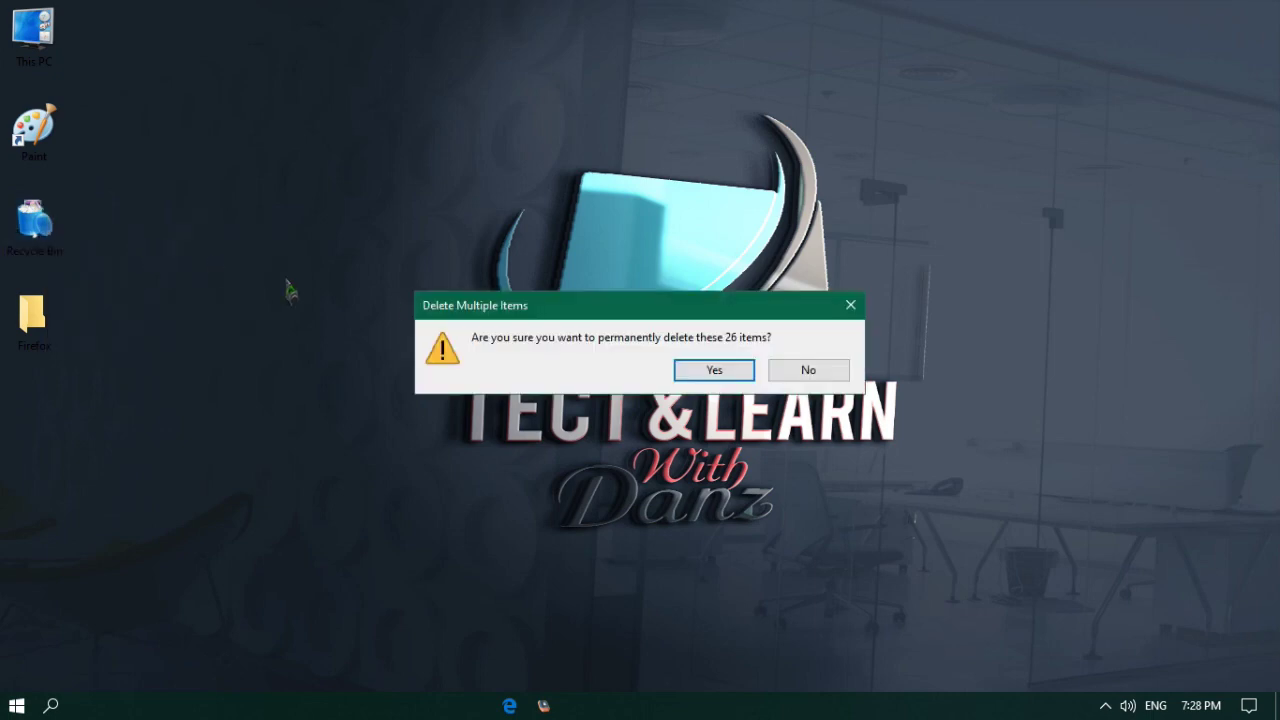
left_click_drag(523, 306, 413, 210)
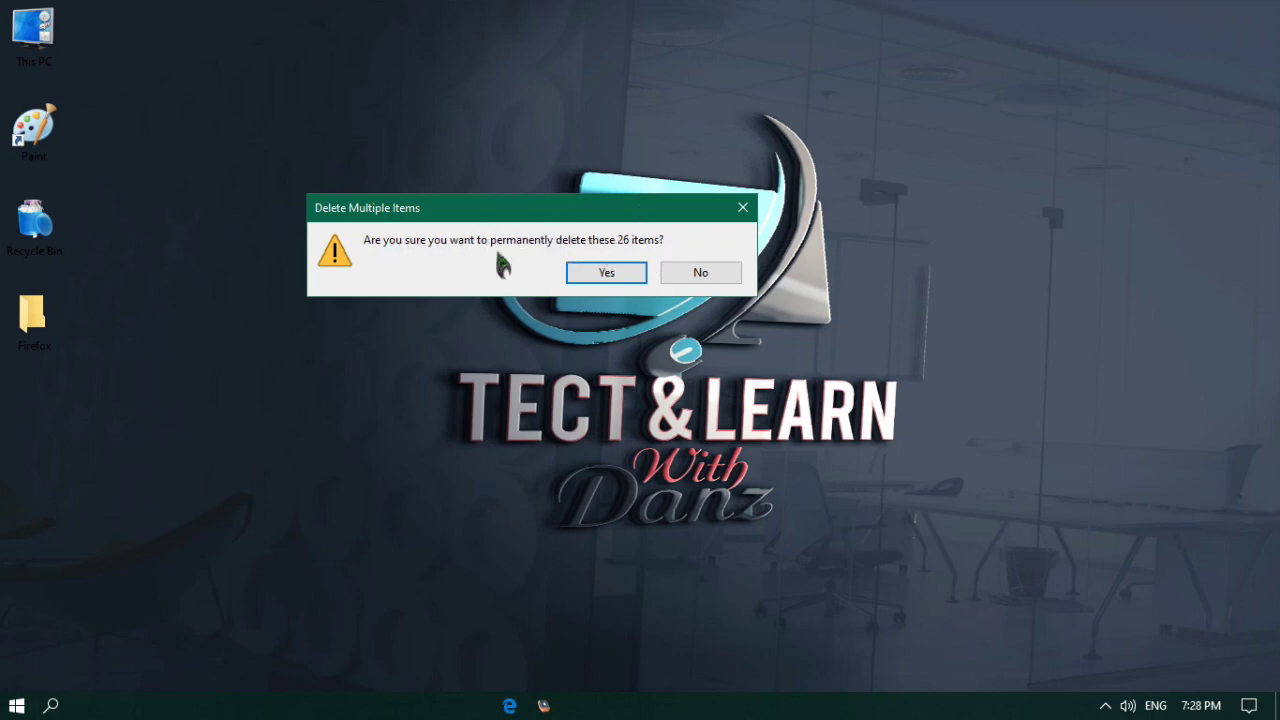
left_click(610, 278)
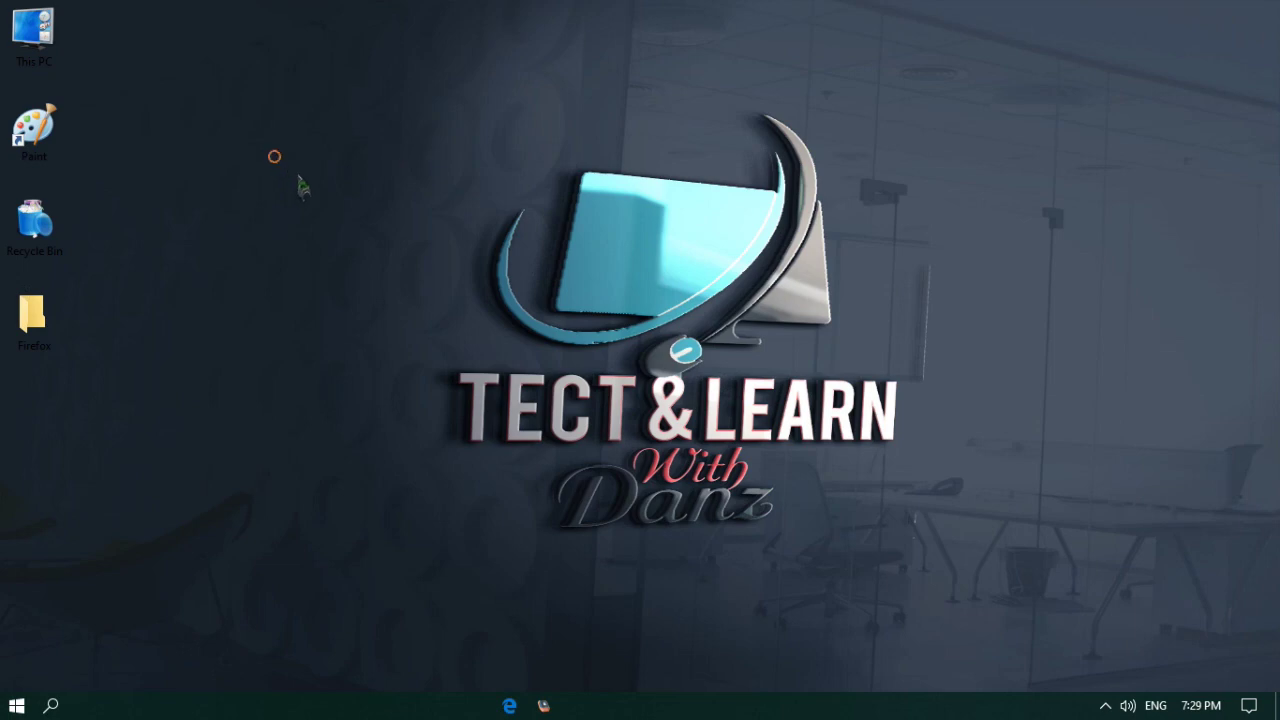
right_click(274, 156)
left_click(312, 212)
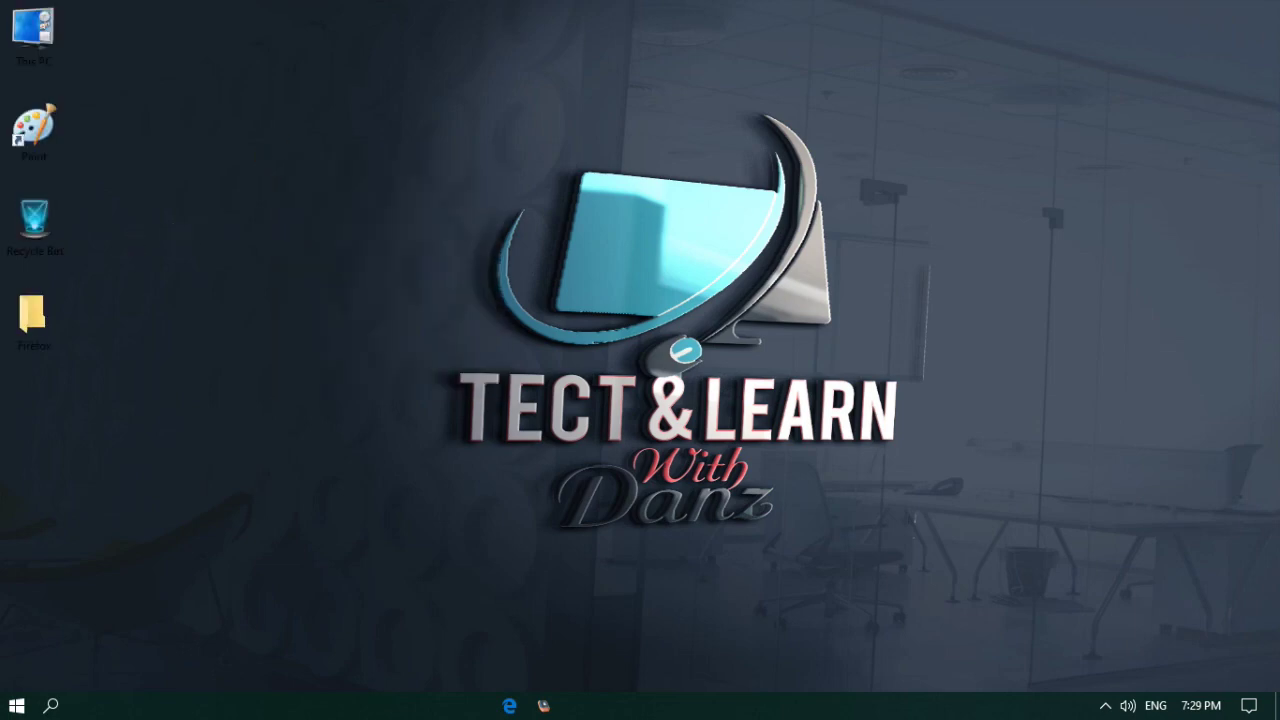
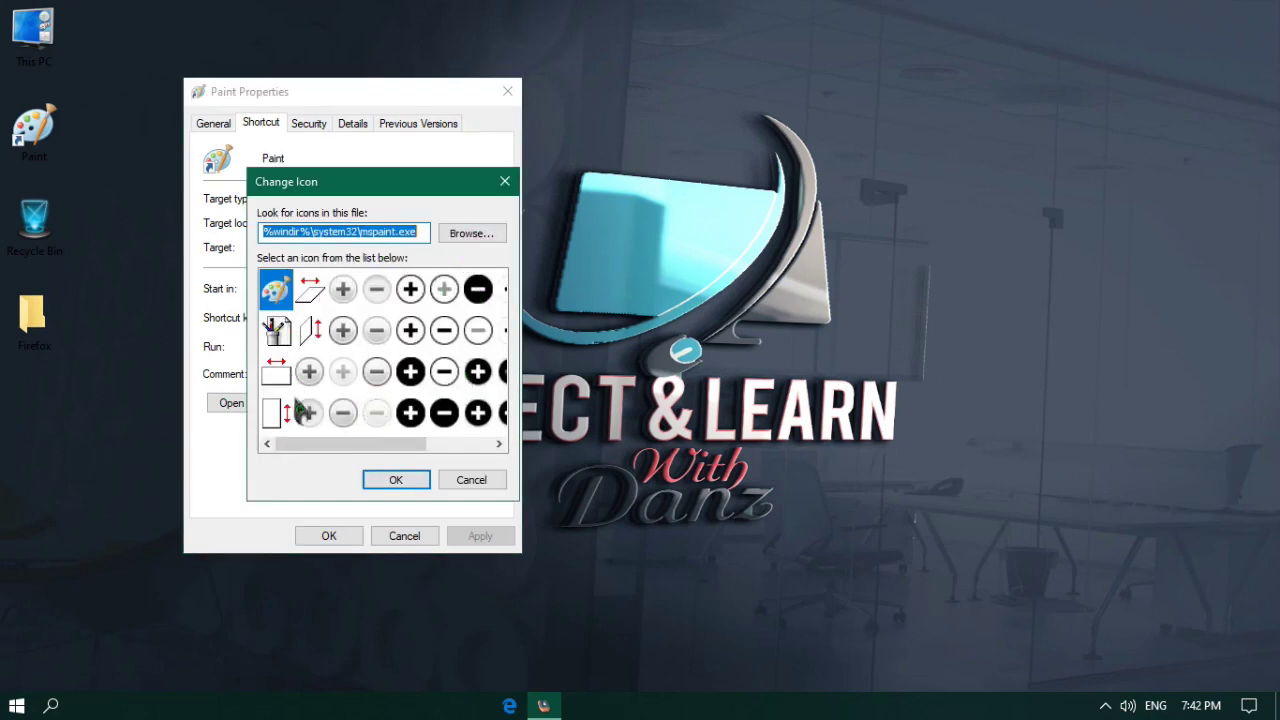
Step: Look through the built-in icons that mspaint.exe offers for the Paint shortcut
left_click(376, 289)
left_click(410, 289)
left_click(410, 330)
left_click(374, 331)
left_click(343, 330)
left_click(376, 371)
left_click(410, 371)
left_click(444, 371)
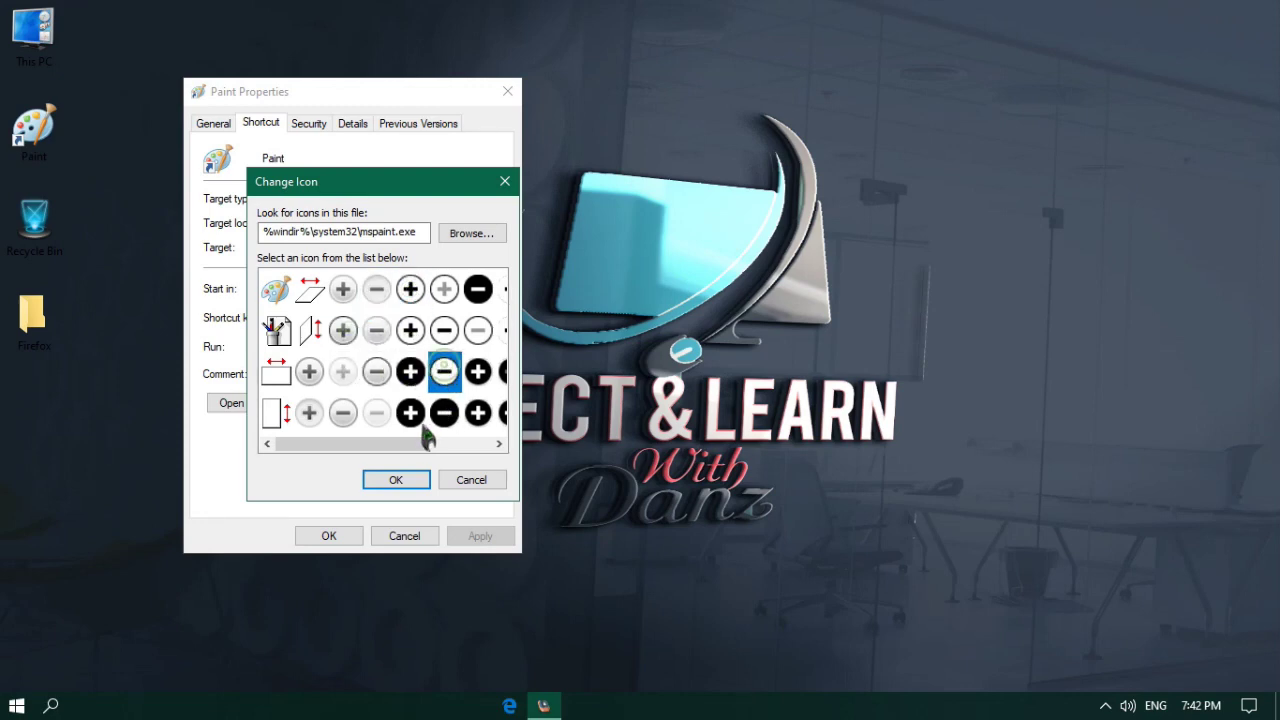
scroll(428, 430, "down", 1)
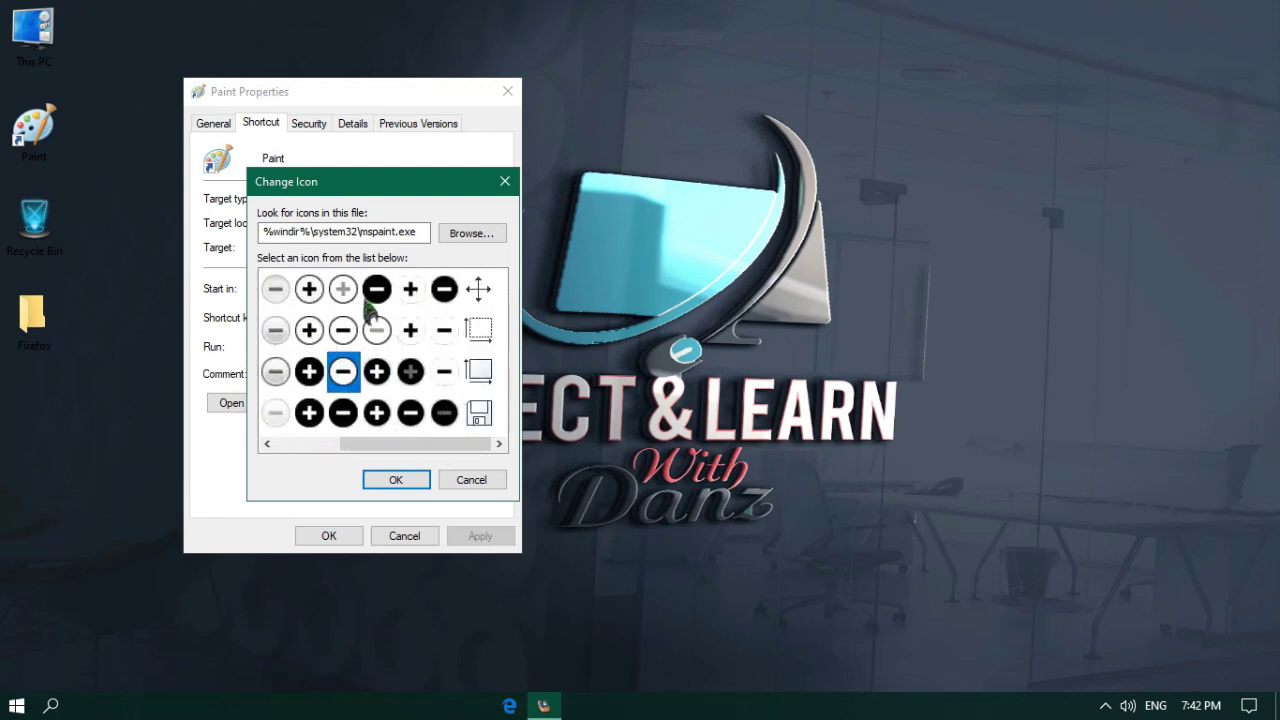
Step: Browse for a custom icon for the Paint shortcut in the folder named Folder inside Pictures
left_click(471, 236)
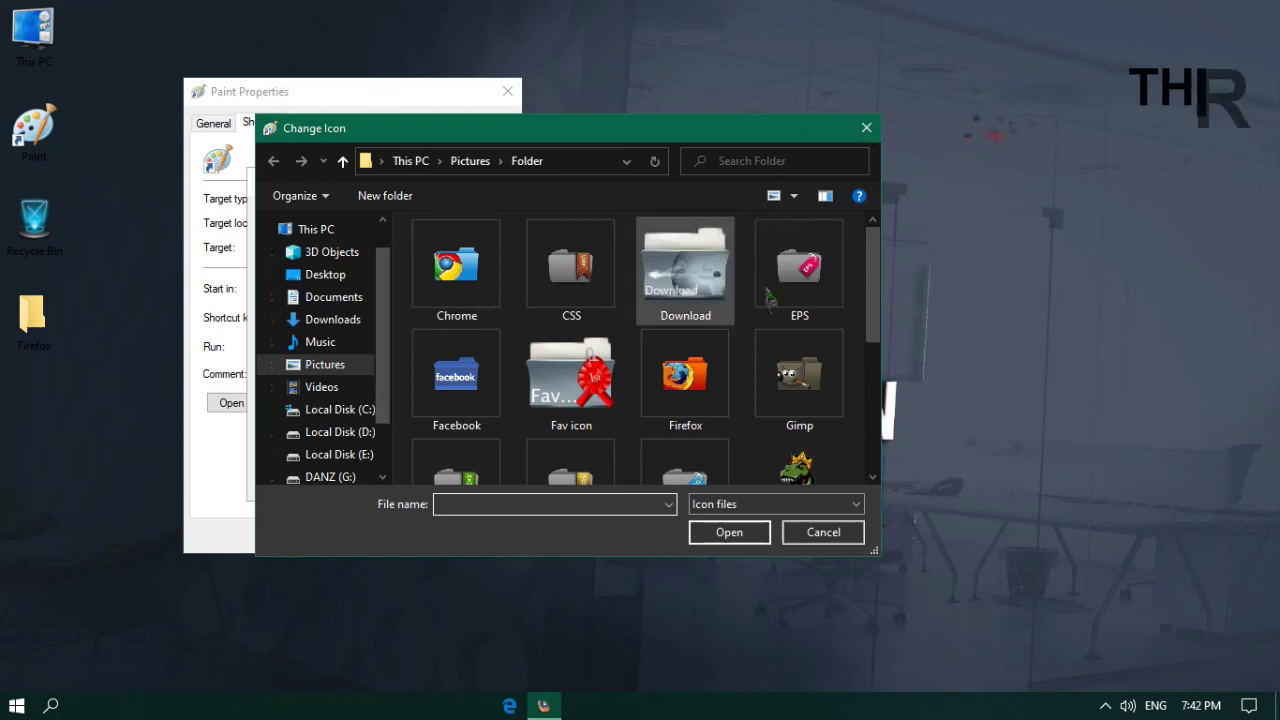
left_click(321, 370)
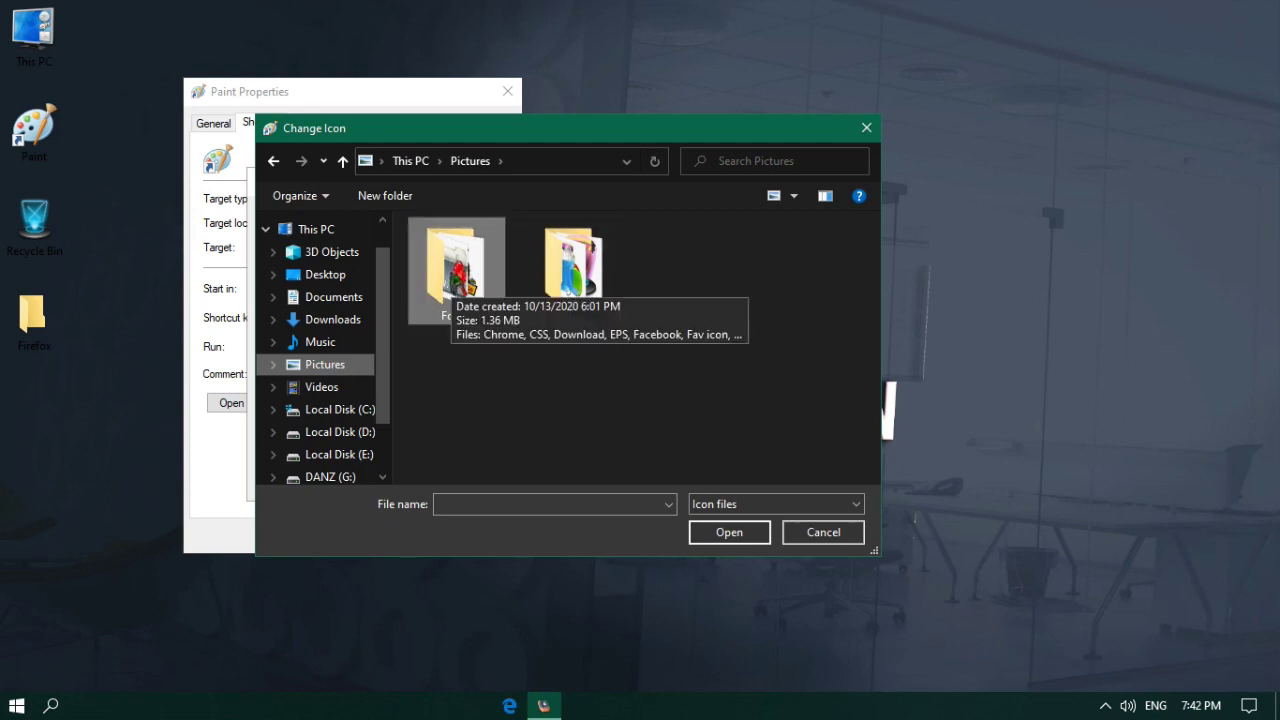
double_click(451, 272)
left_click_drag(878, 280, 855, 316)
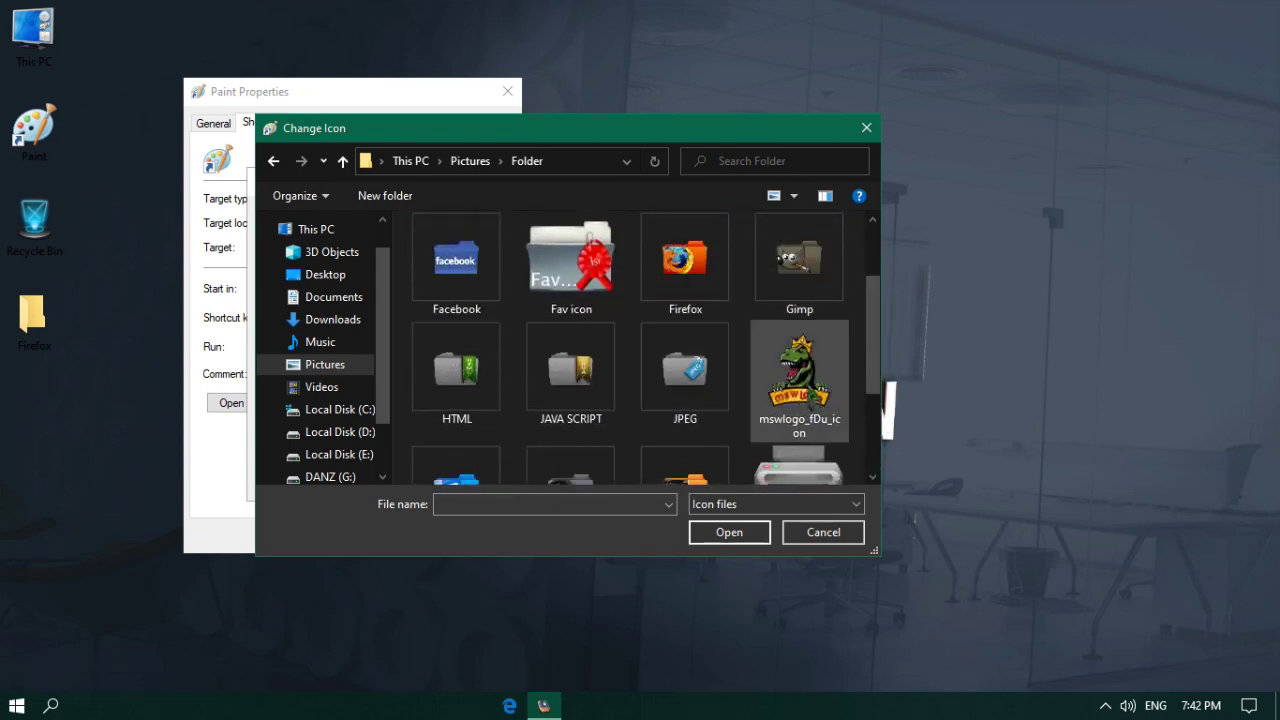
Step: Load the mswlogo_fDu_icon file, apply it to the Paint shortcut and close its properties
left_click(800, 385)
left_click(729, 532)
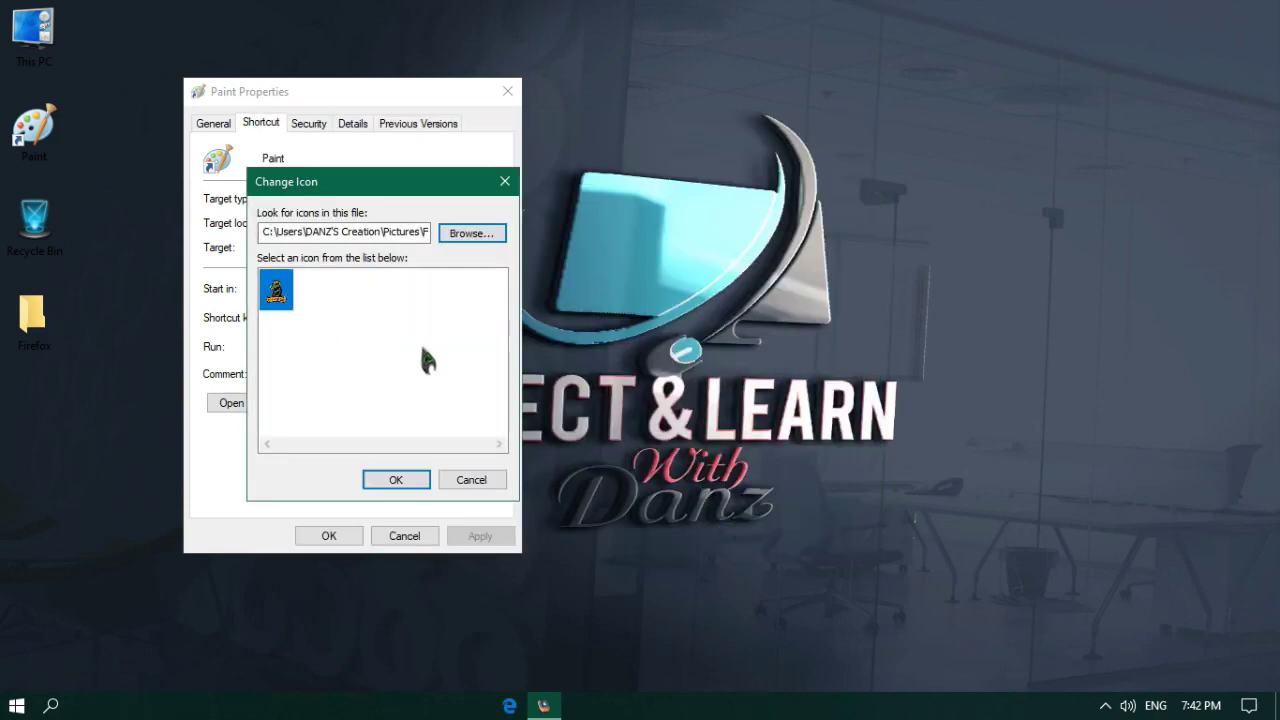
left_click(396, 481)
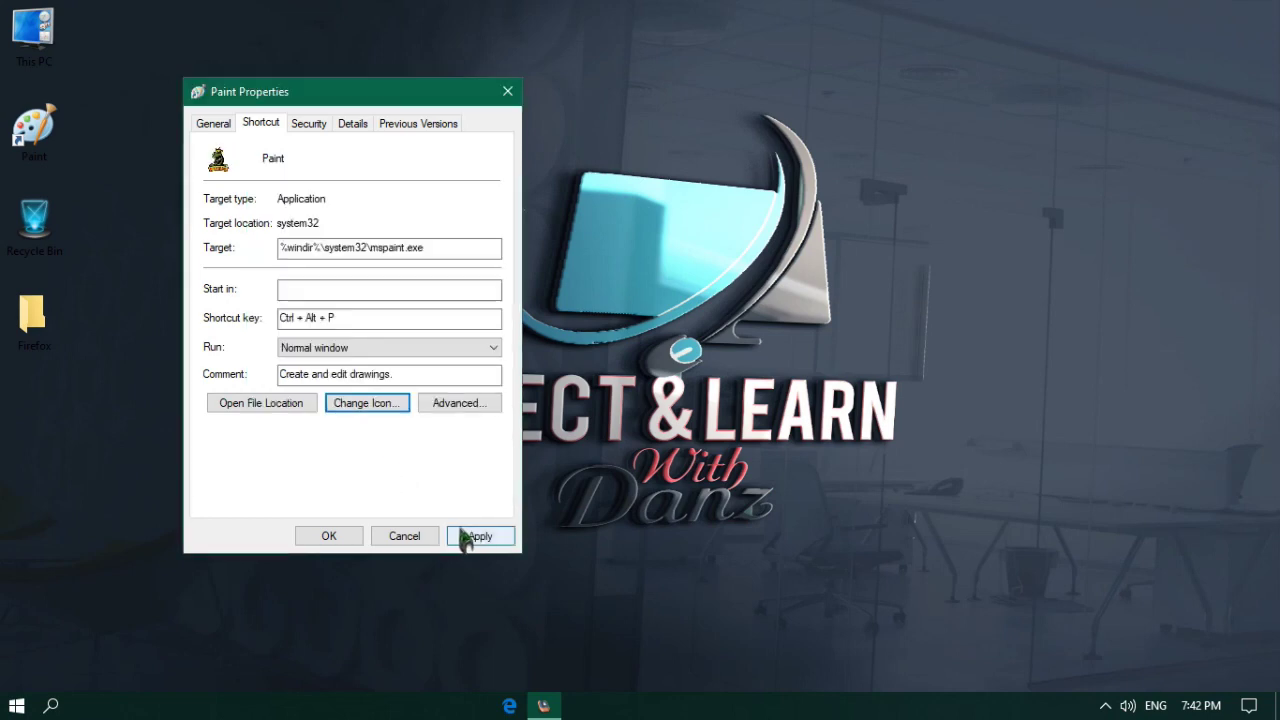
left_click(328, 537)
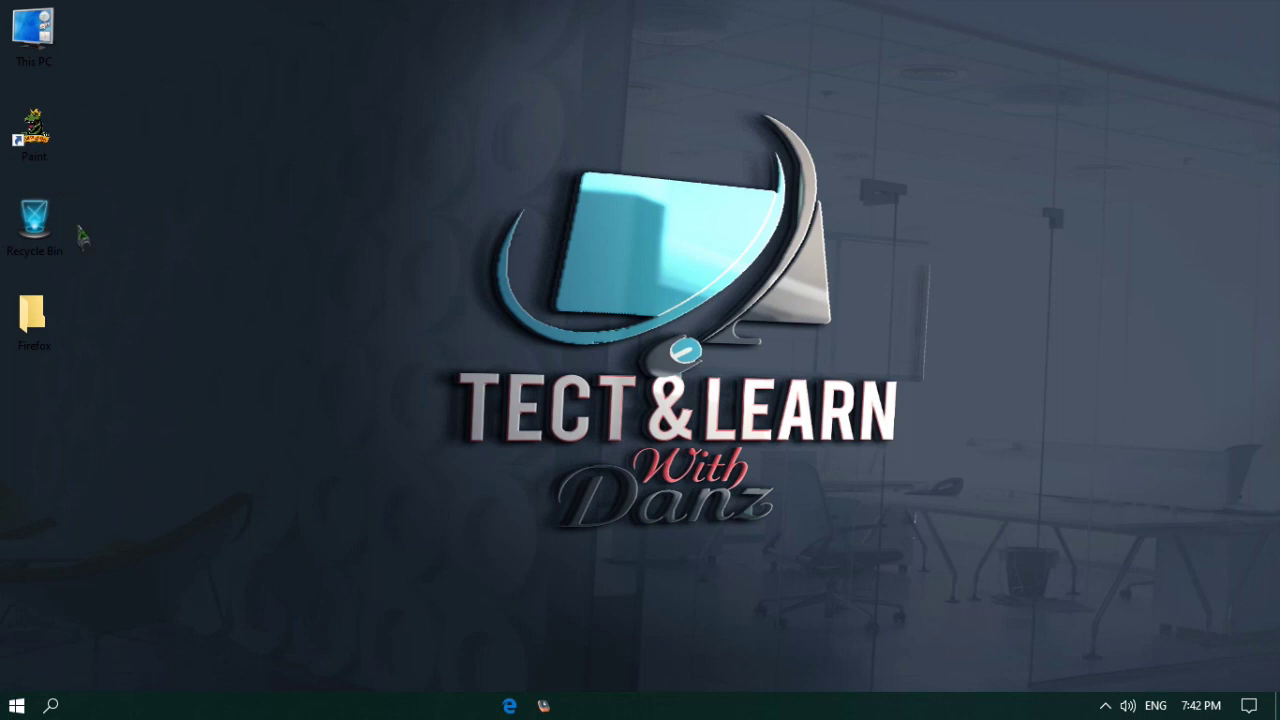
Step: Open the icon selection for the Firefox desktop folder from its properties and try the magnifying glass icon from SHELL32.dll
double_click(40, 332)
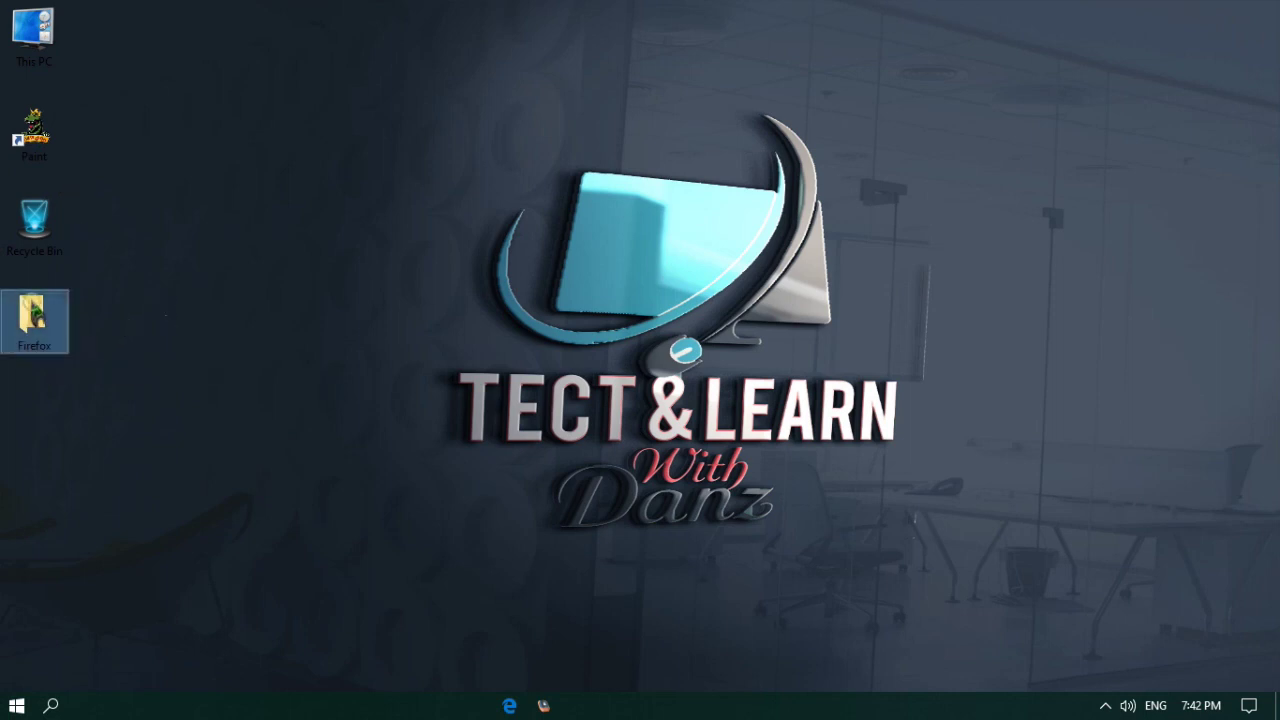
right_click(33, 314)
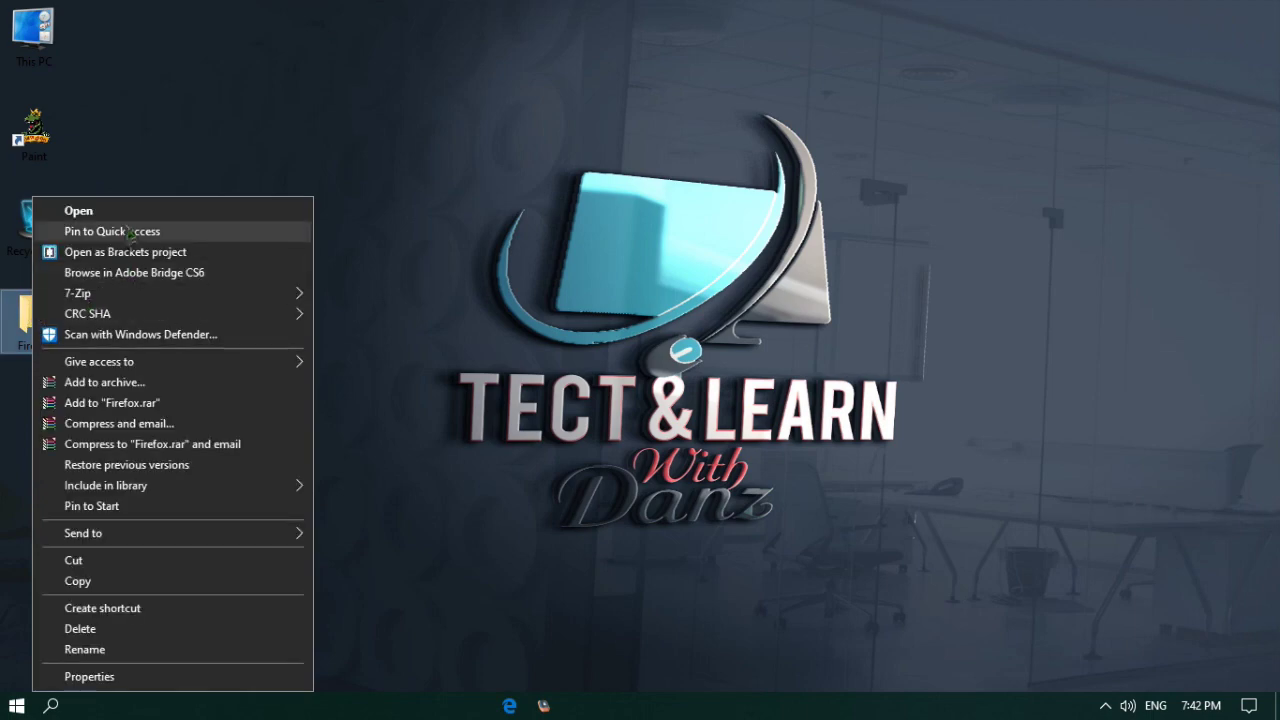
left_click(89, 677)
left_click_drag(252, 258, 387, 150)
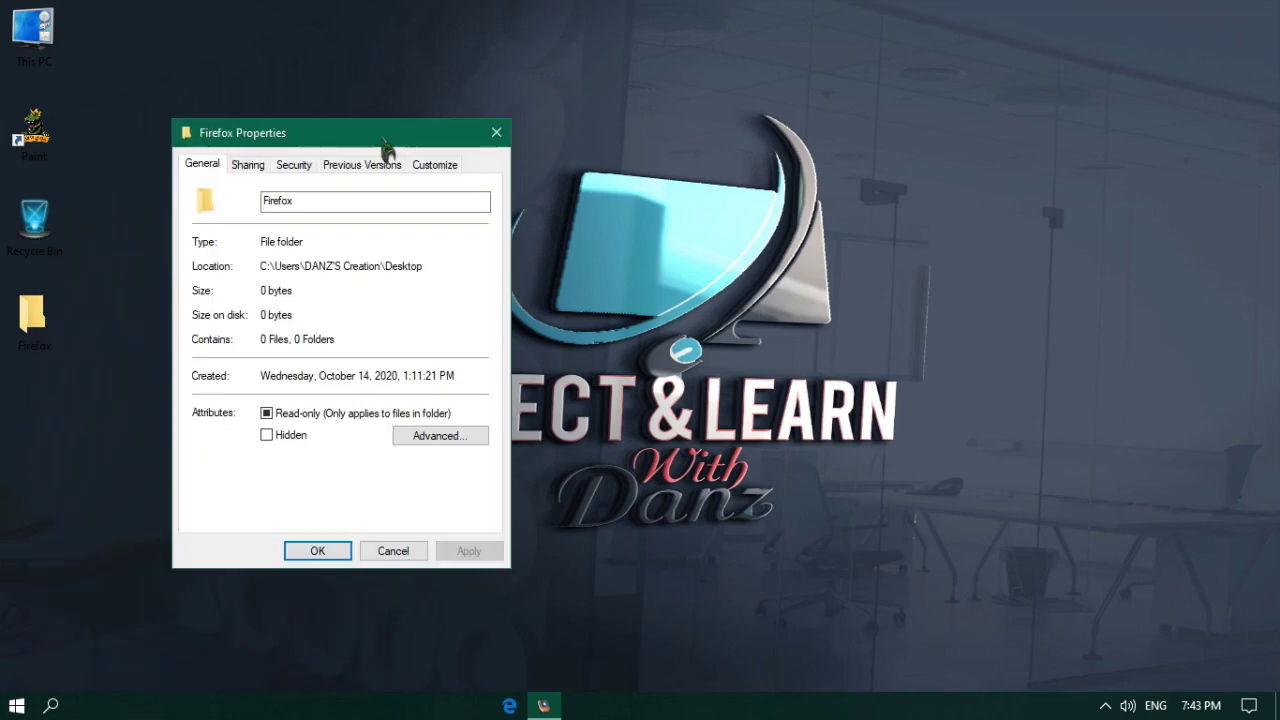
left_click(440, 170)
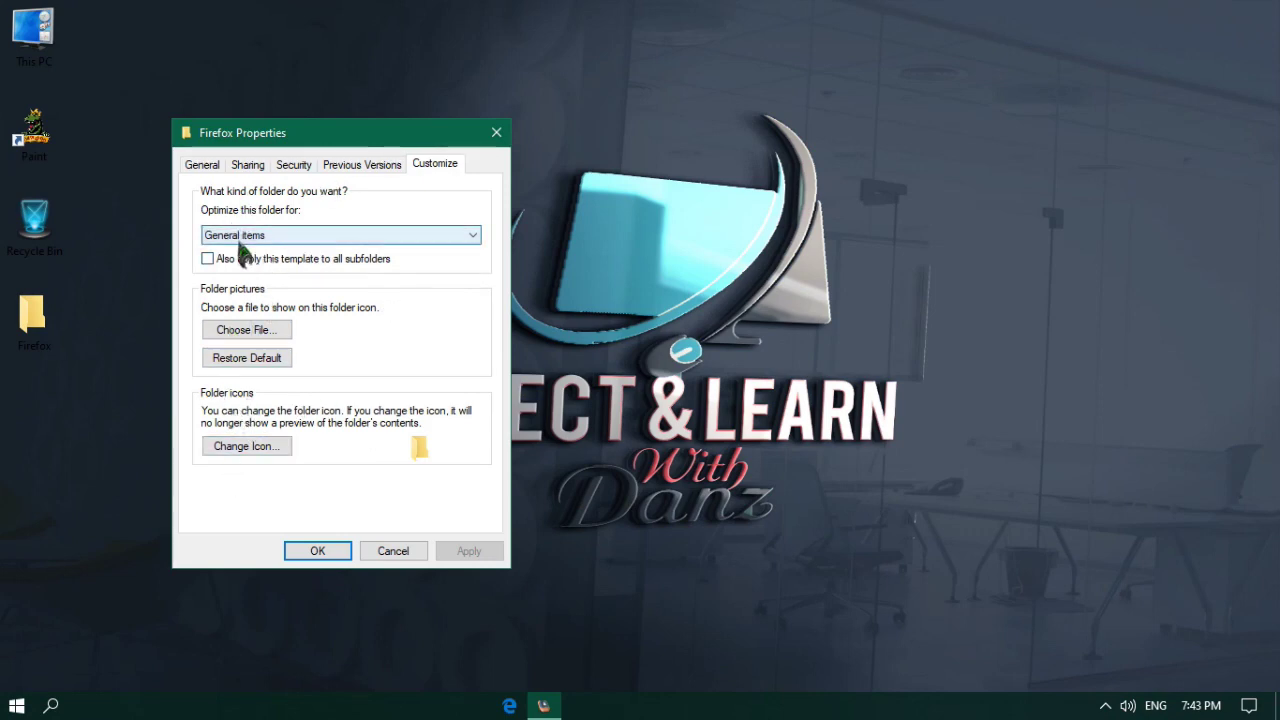
left_click(249, 449)
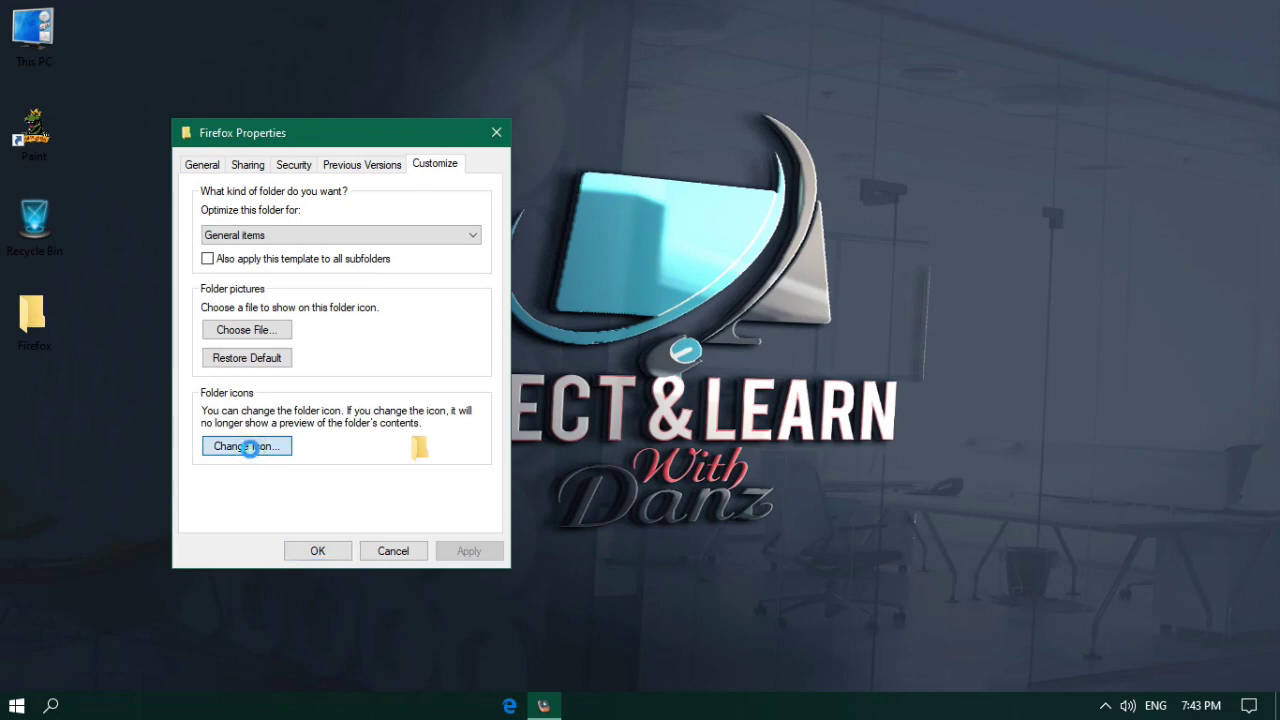
left_click_drag(378, 233, 409, 141)
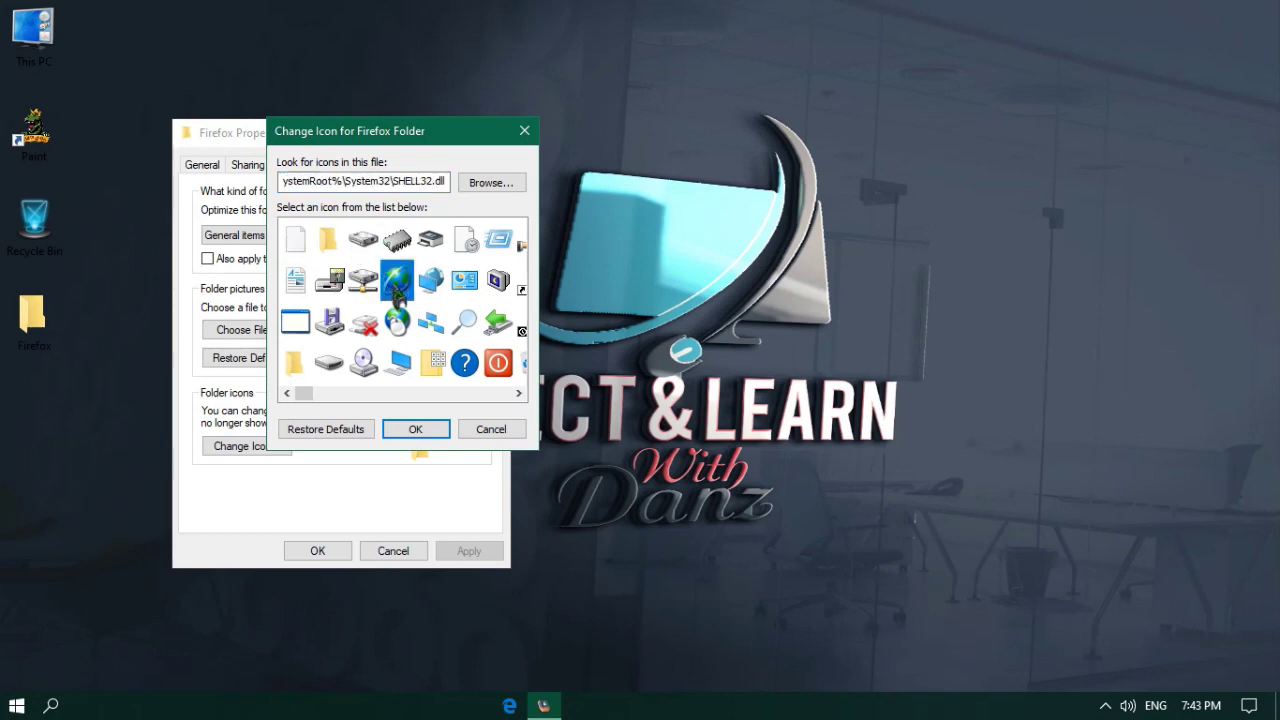
left_click(464, 322)
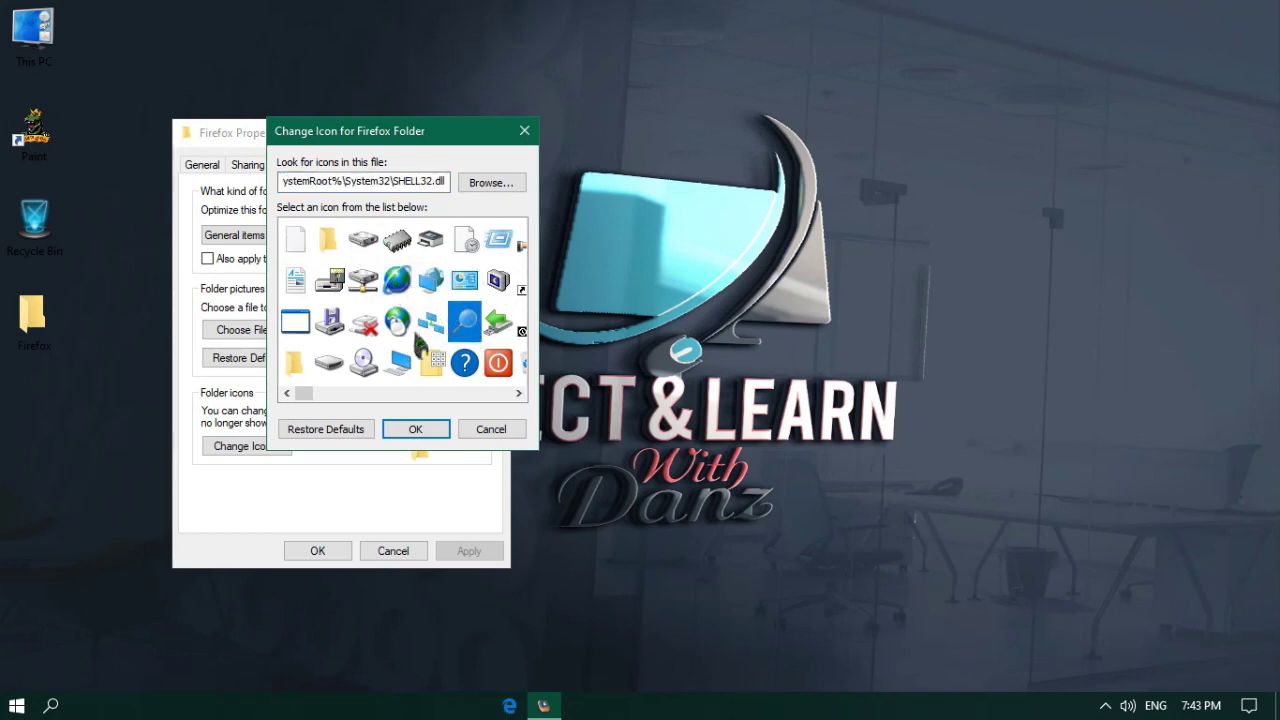
Step: Browse for a custom icon for the Firefox desktop folder in the folder named Folder inside Pictures
left_click(488, 186)
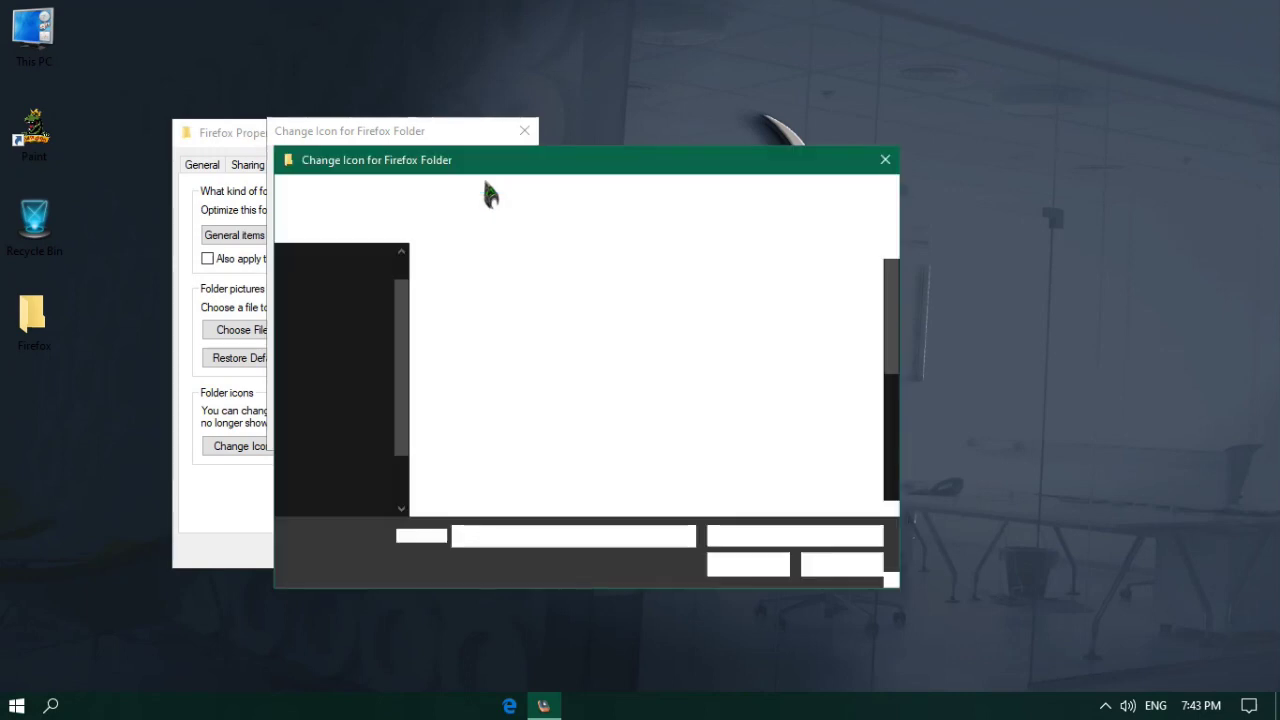
scroll(570, 290, "down", 2)
scroll(570, 290, "up", 2)
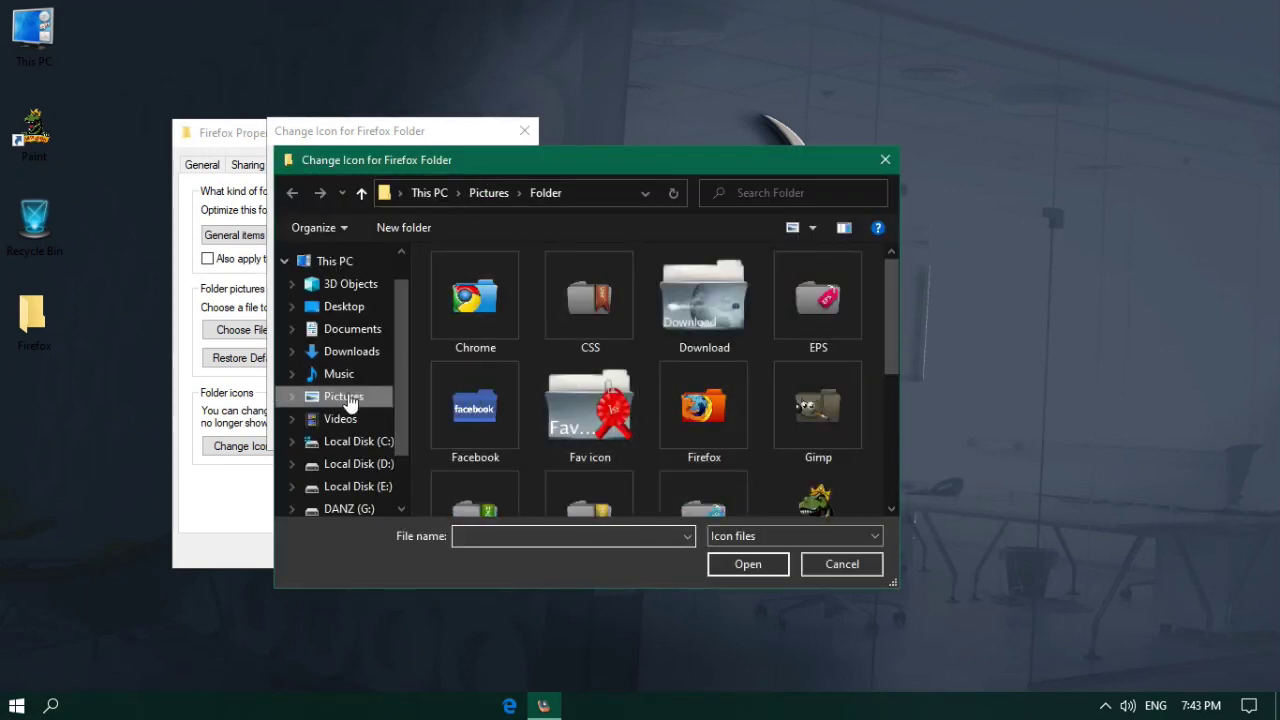
left_click(347, 398)
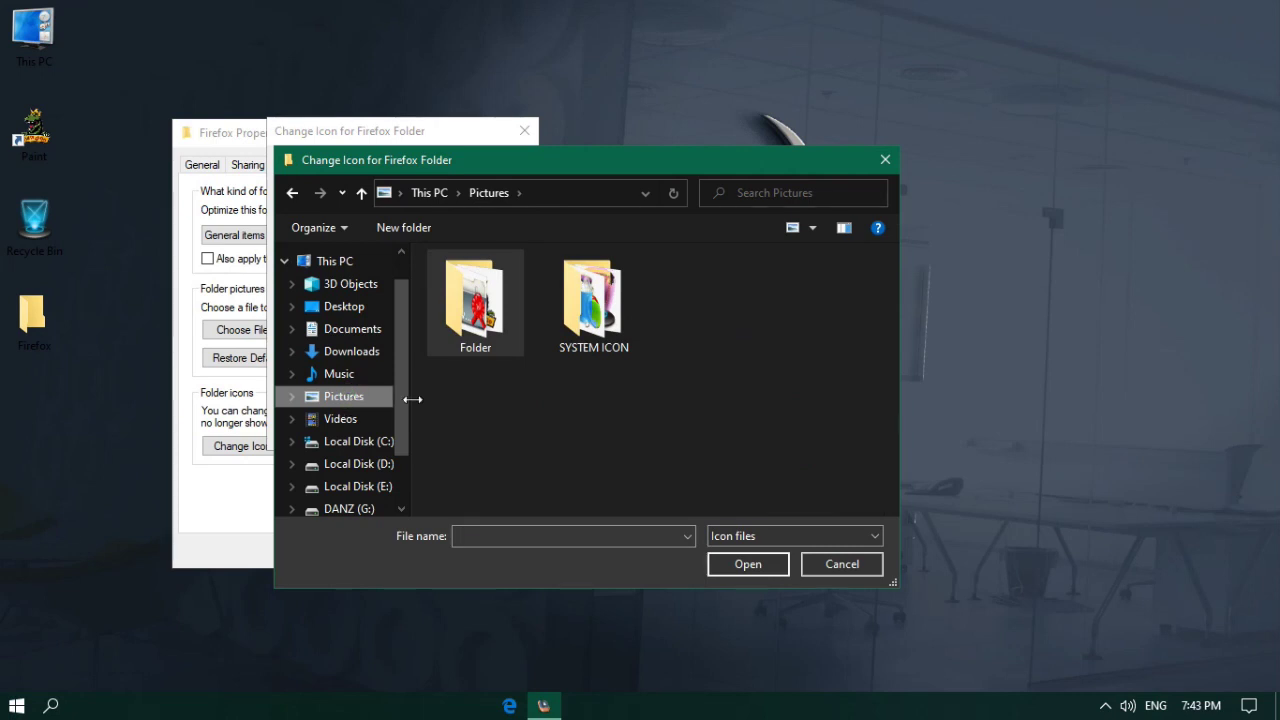
double_click(490, 345)
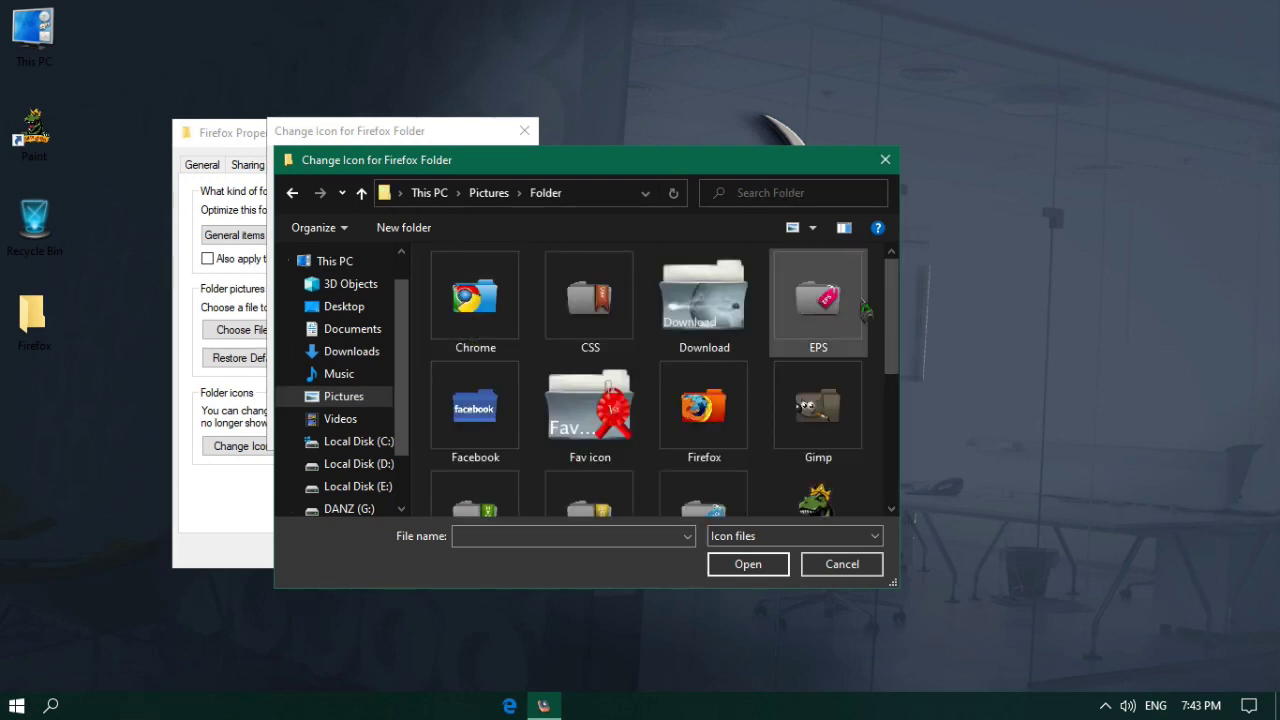
mouse_move(888, 318)
left_mouse_down()
mouse_move(888, 413)
mouse_move(888, 334)
left_mouse_up()
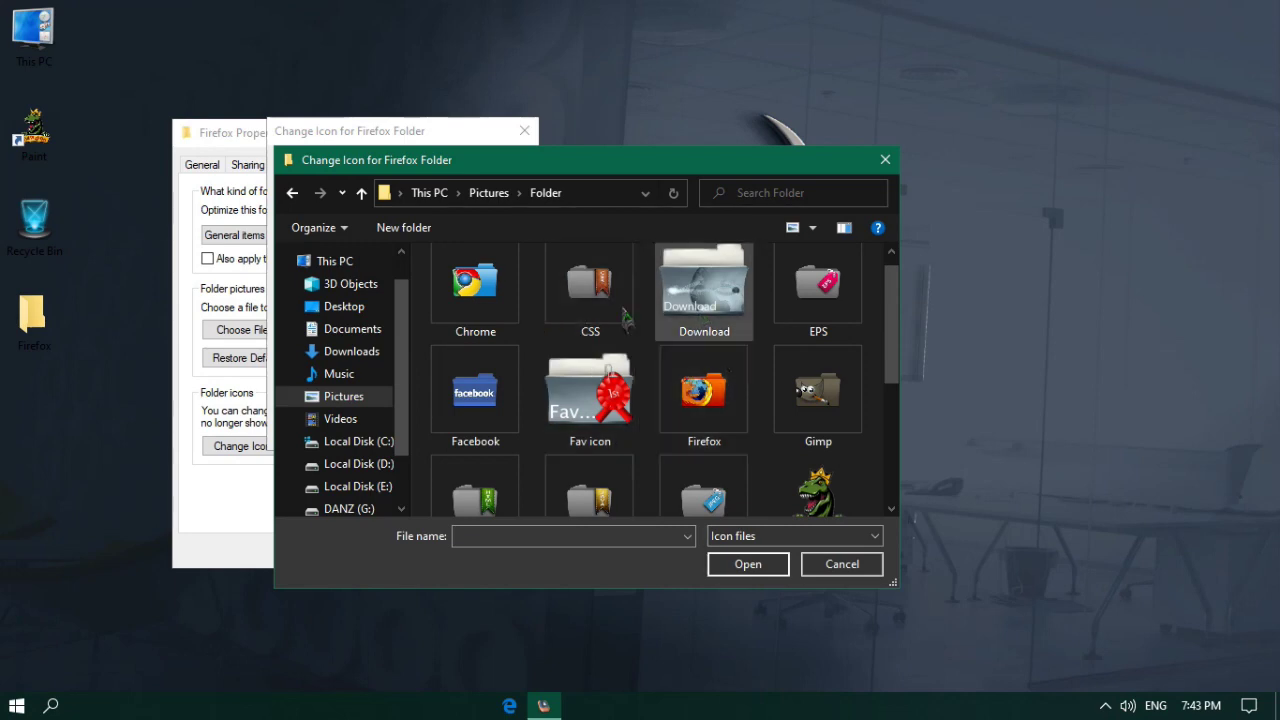
Step: Load the Firefox icon file, apply it to the Firefox desktop folder and close its properties
left_click(704, 392)
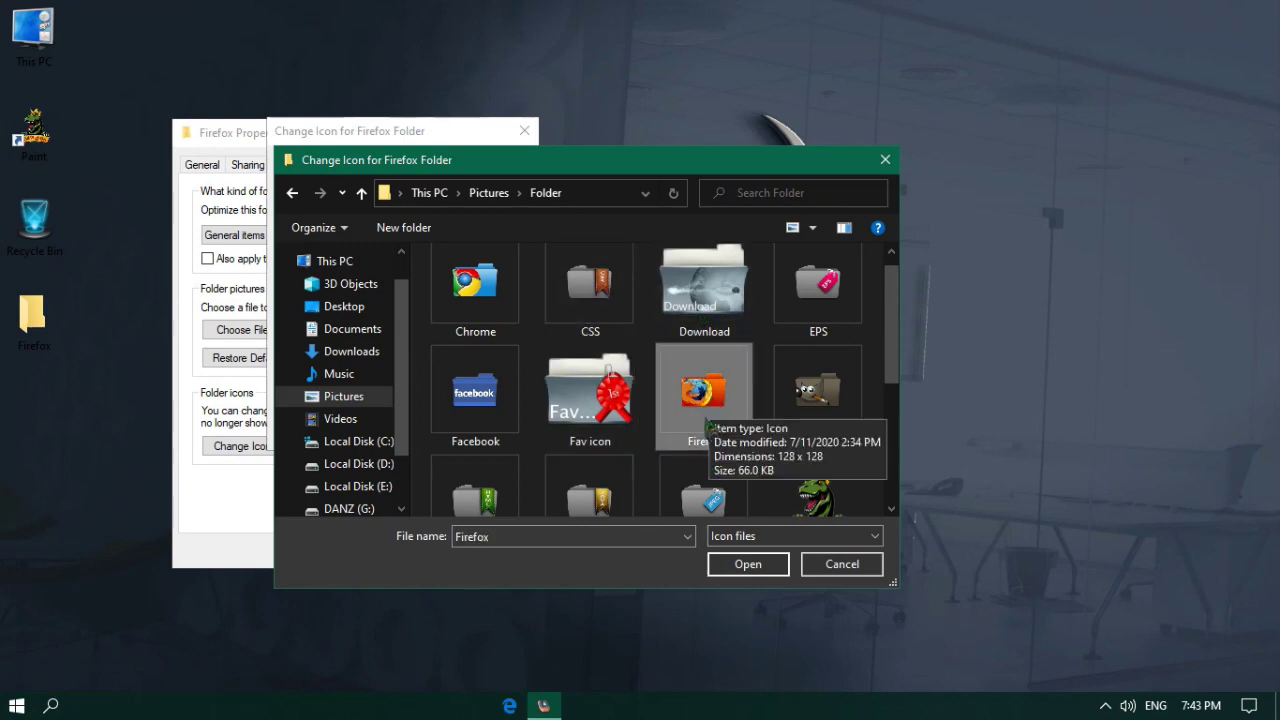
left_click(748, 564)
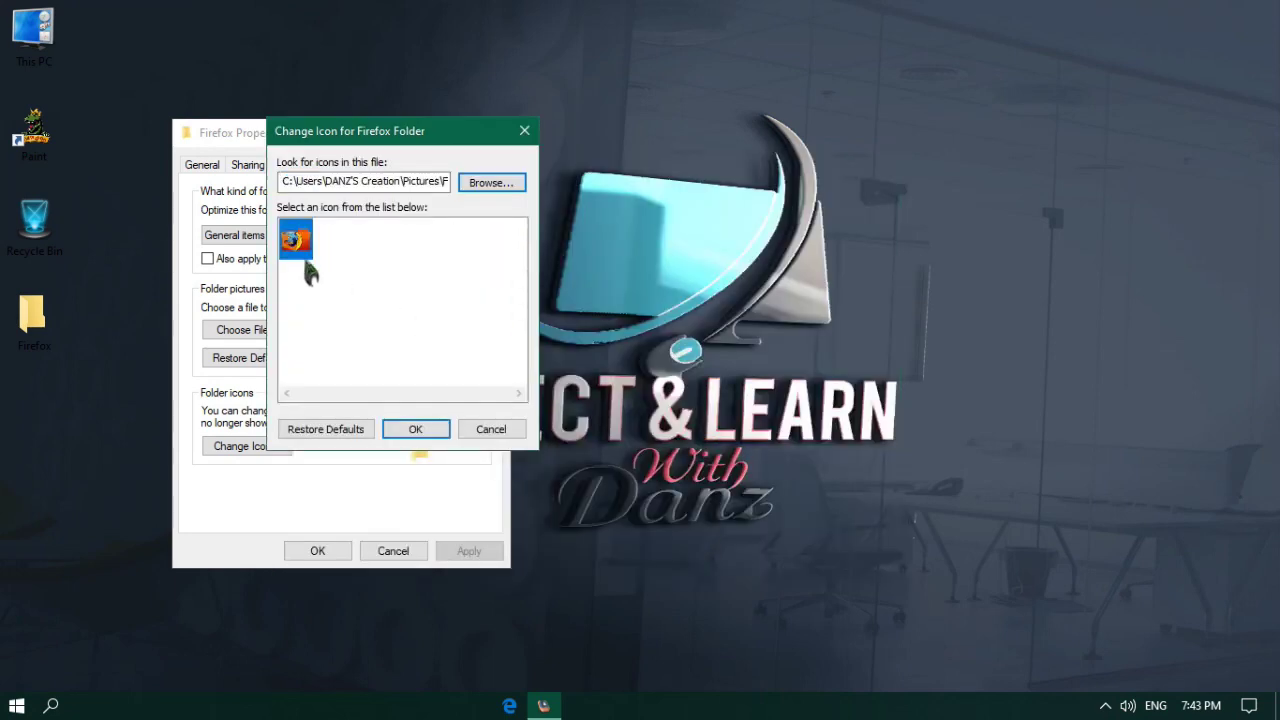
left_click(418, 431)
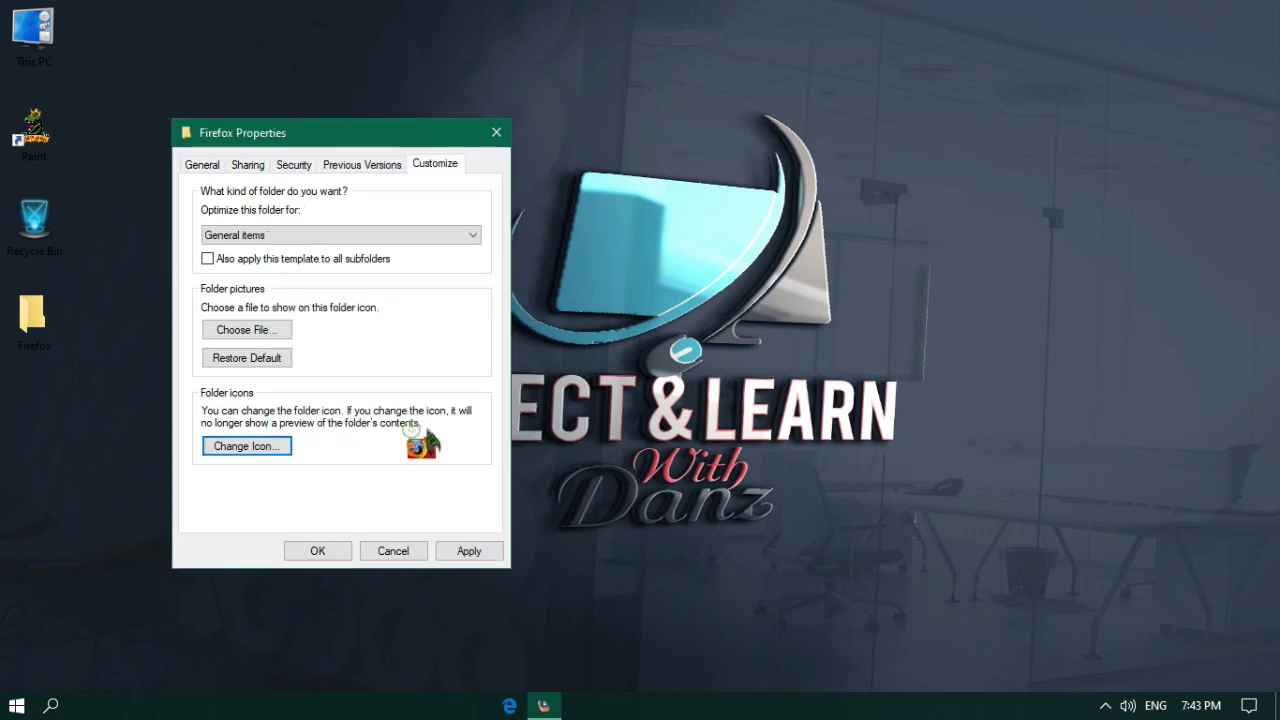
left_click(316, 552)
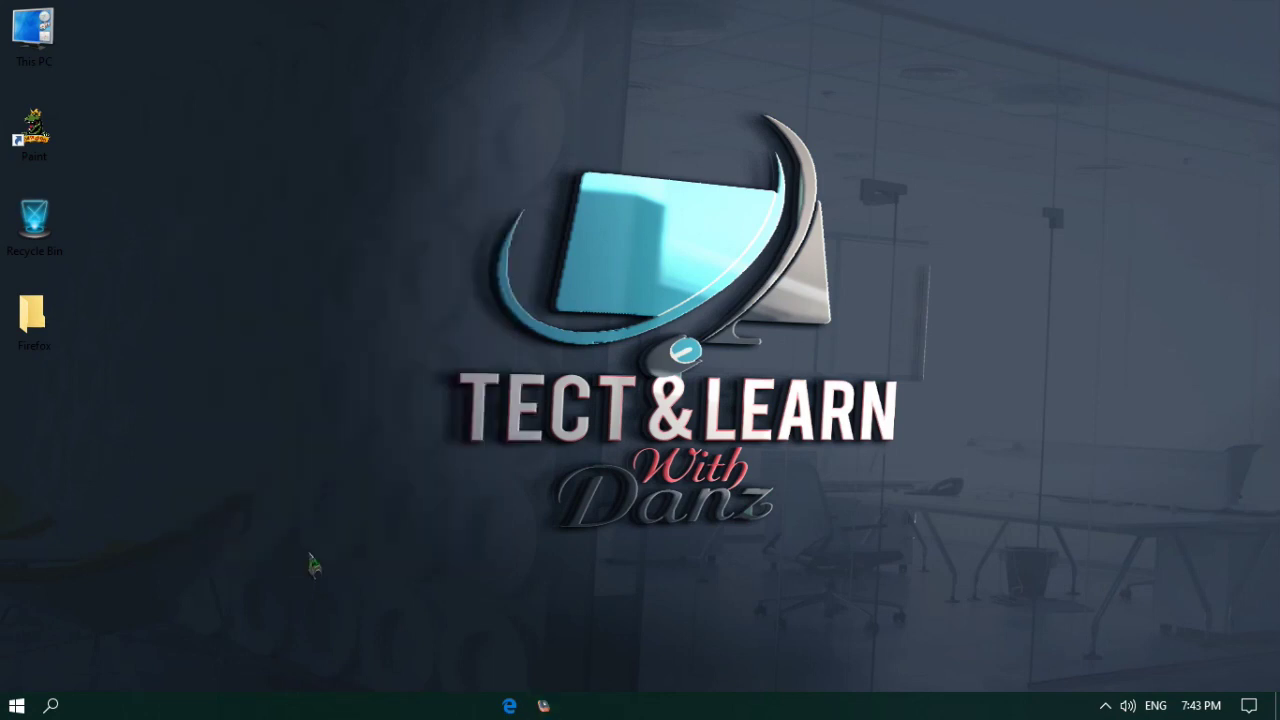